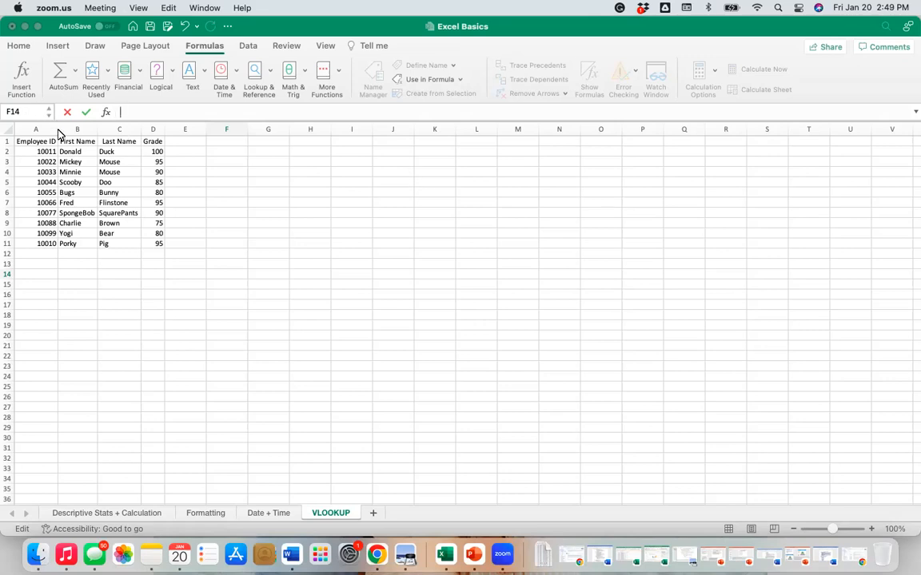
- Narrow columns A through D until their contents are cut off
left_click(134, 214)
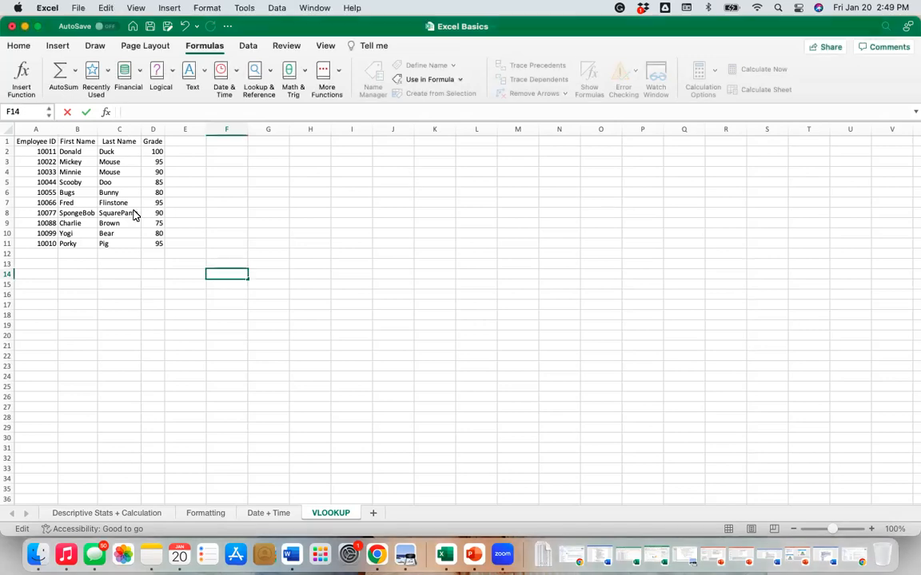
left_click(61, 128)
left_click_drag(56, 129, 81, 127)
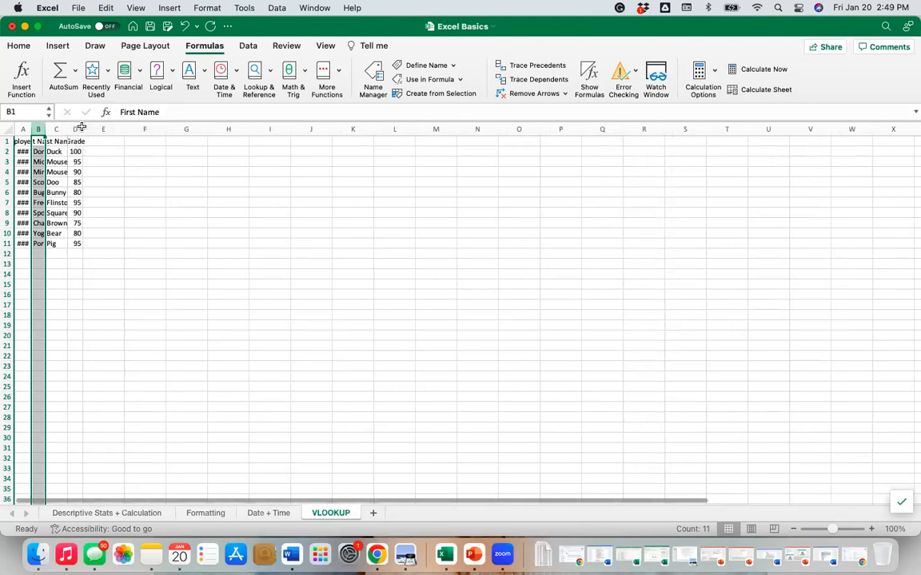
left_click(119, 264)
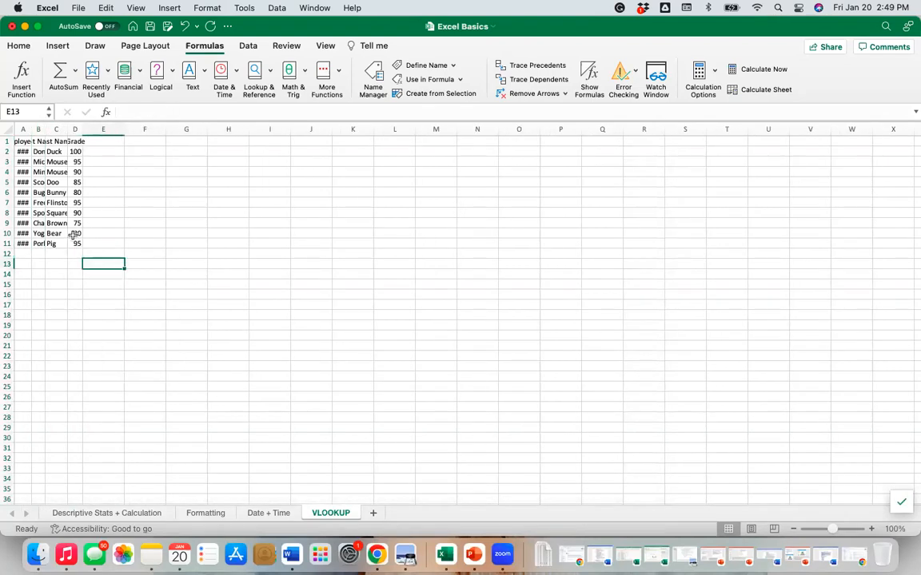
left_click(231, 297)
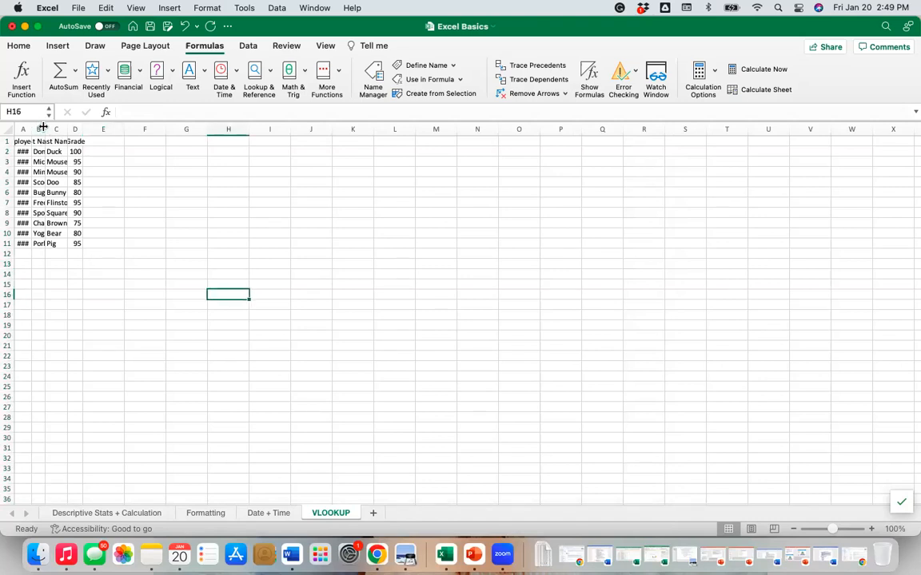
- Select the whole sheet and autofit all column widths to their contents
mouse_move(42, 129)
left_mouse_down()
mouse_move(71, 128)
mouse_move(44, 128)
left_mouse_up()
left_click(10, 130)
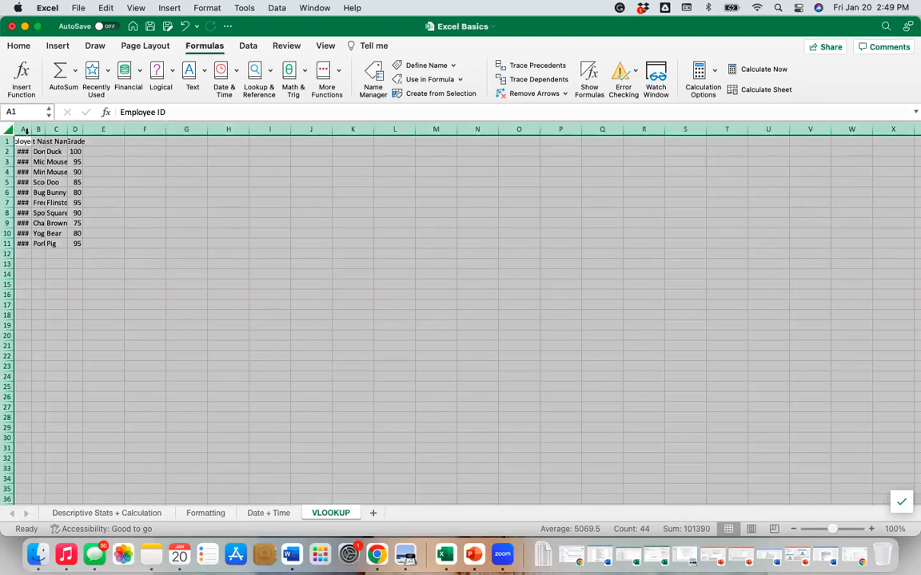
double_click(44, 130)
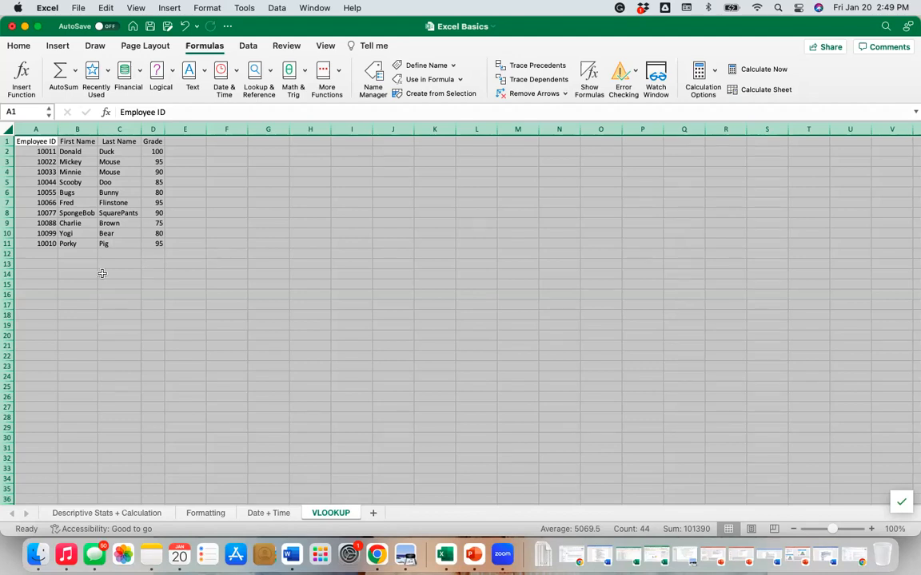
- Start a VLOOKUP formula in G13 with the employee ID shown in A5 entered as a literal lookup value
left_click(40, 184)
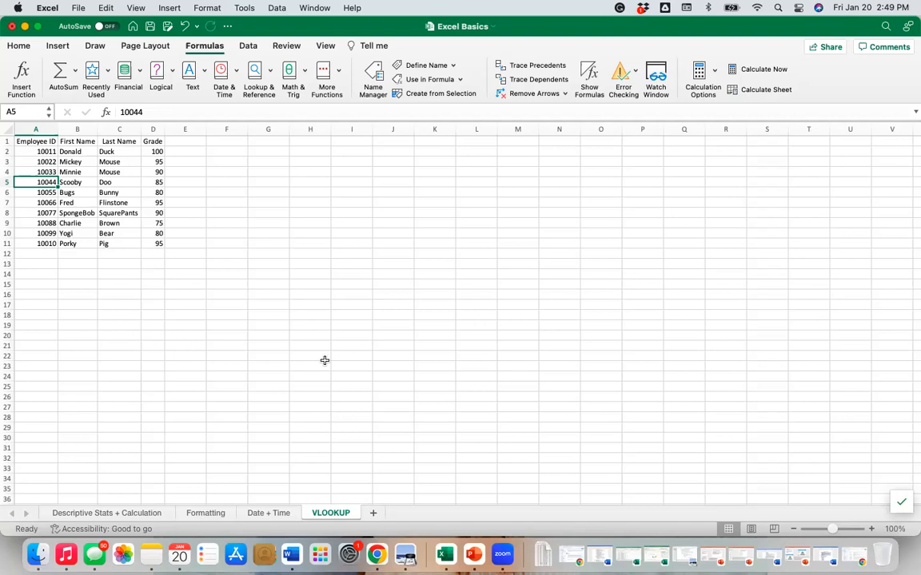
left_click(264, 262)
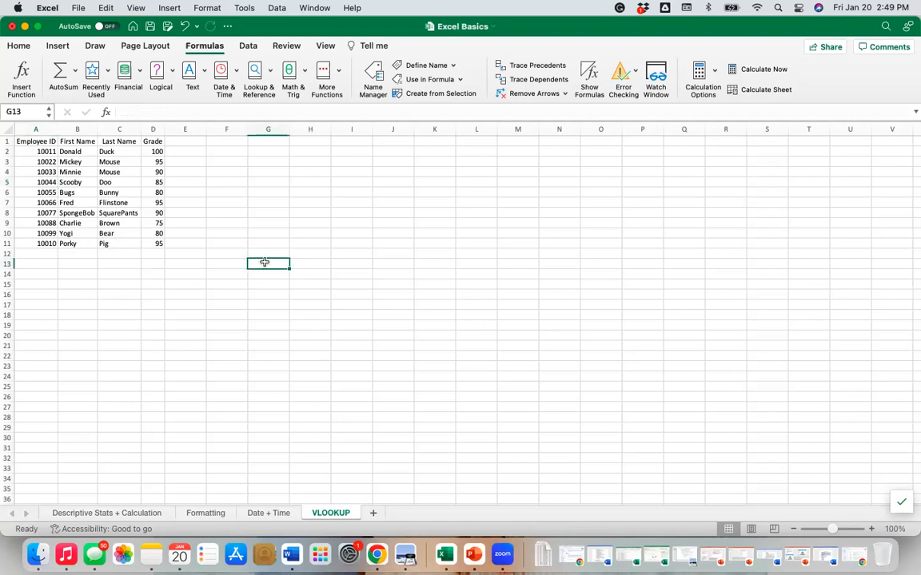
type("=")
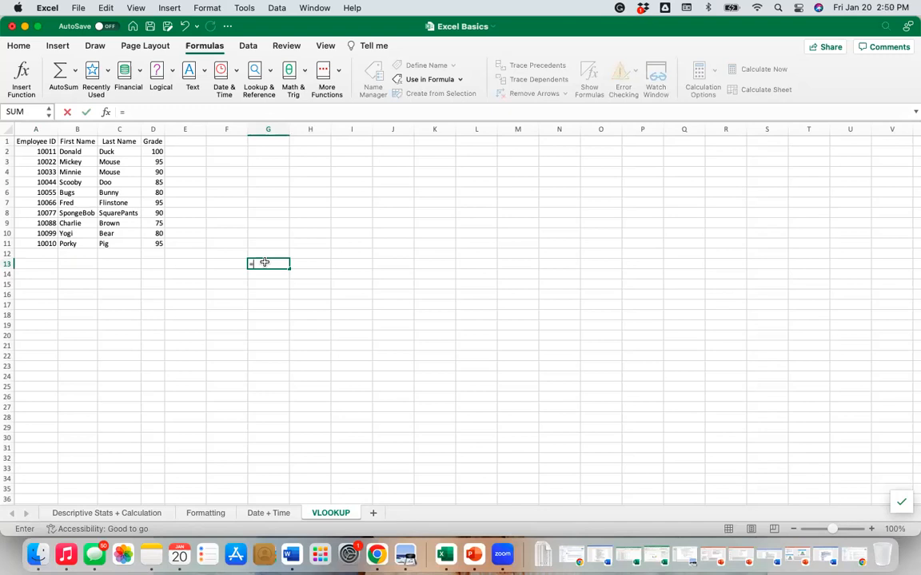
type("VL")
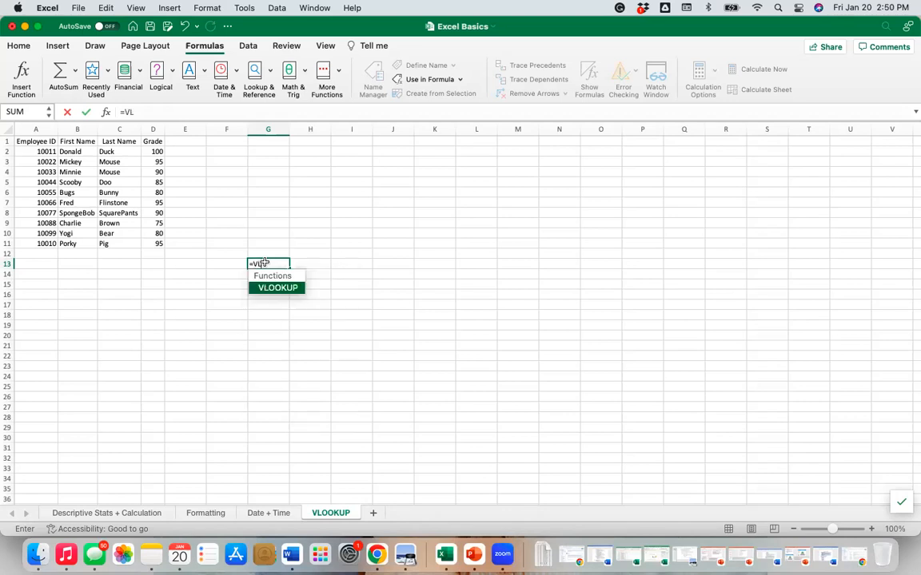
double_click(268, 289)
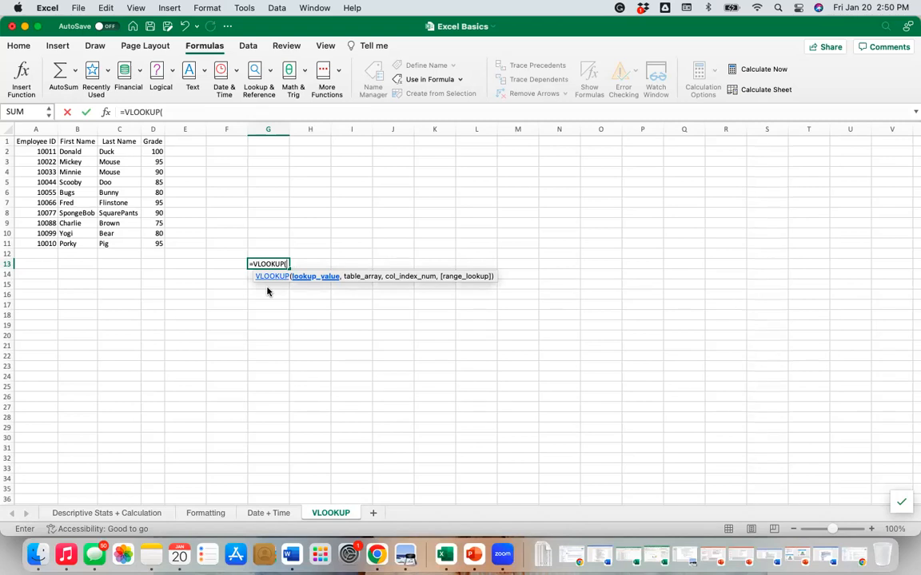
type("10044,")
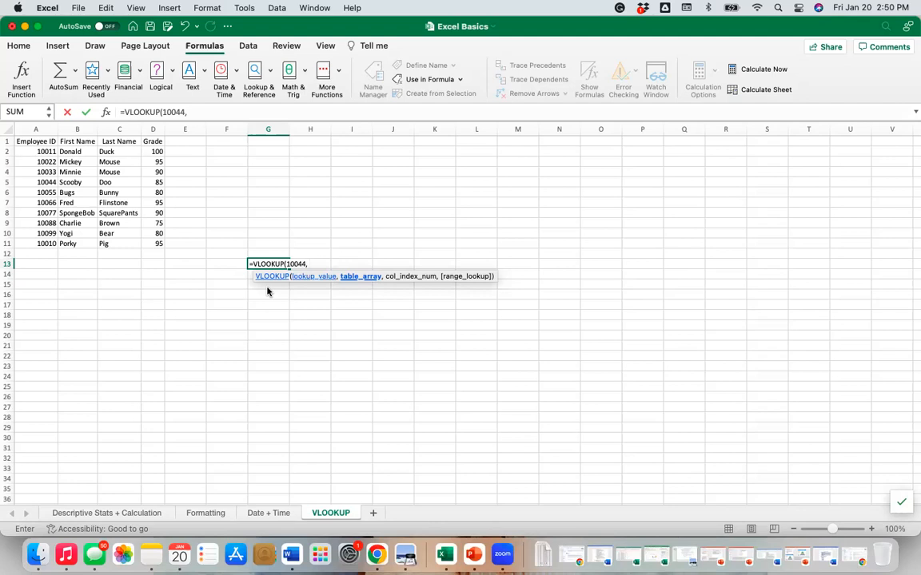
left_click(24, 142)
left_click_drag(61, 168, 156, 245)
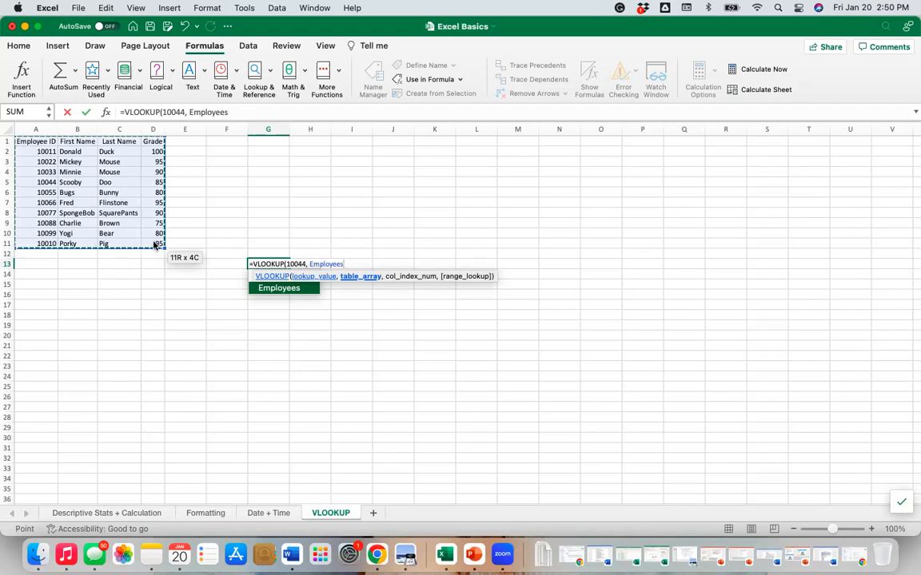
key("BackSpace")
key("BackSpace")
key("BackSpace")
key("BackSpace")
key("BackSpace")
key("BackSpace")
key("BackSpace")
key("BackSpace")
key("BackSpace")
key("BackSpace")
key("BackSpace")
- Complete the G13 VLOOKUP with table array A1:D11, column index 2 and FALSE for an exact match
type(", A")
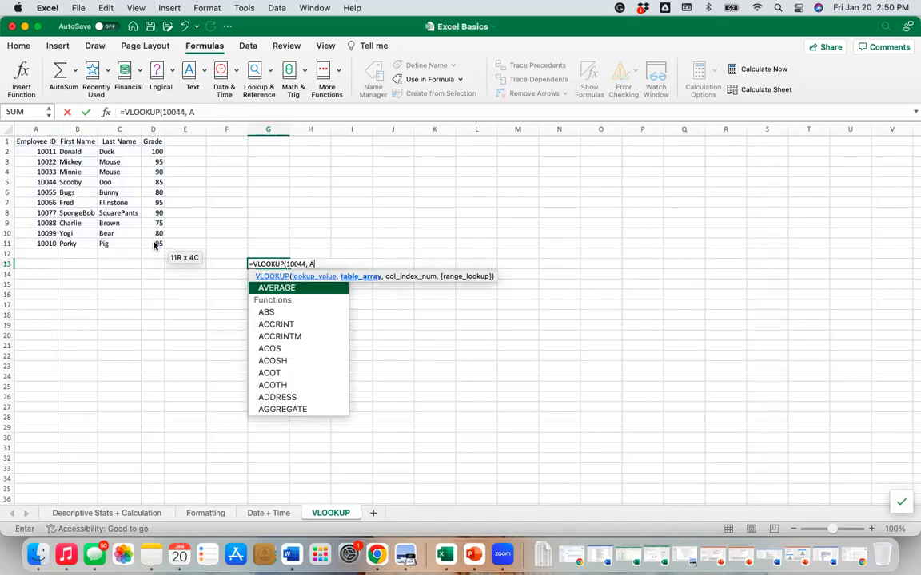
type("1:")
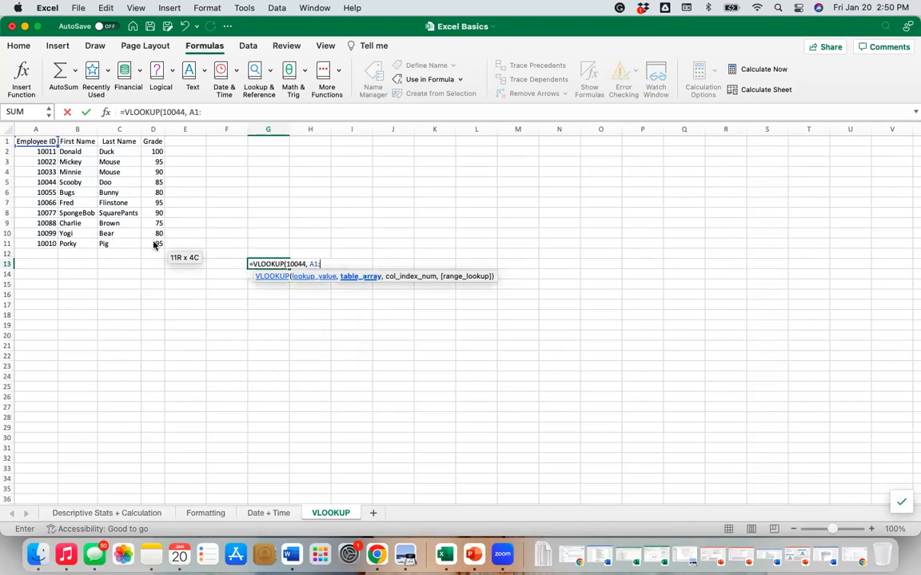
type("D11")
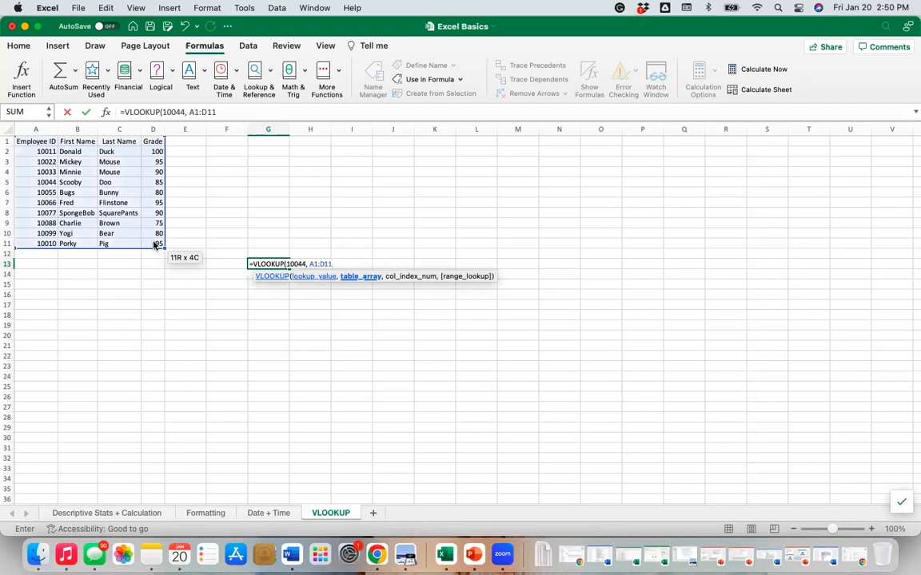
type(",")
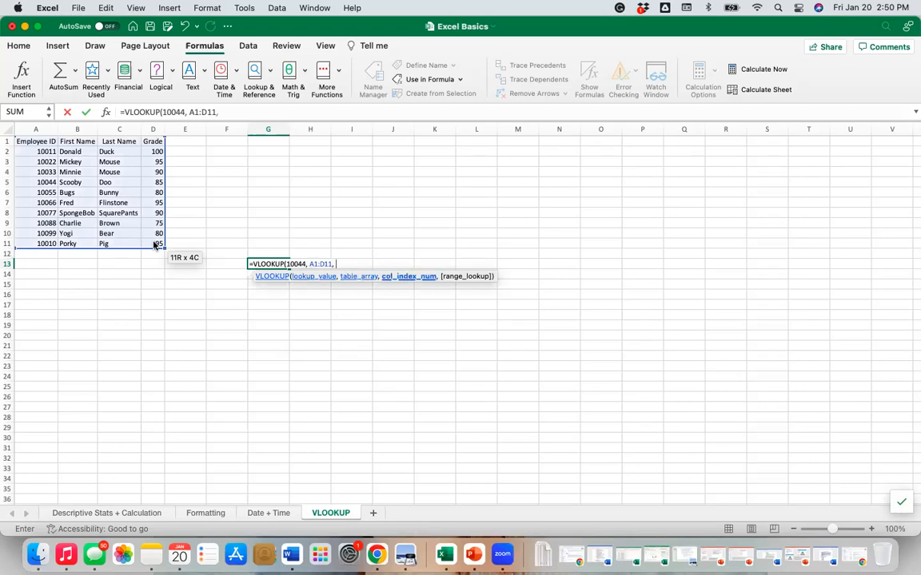
scroll(154, 245, "up", 1)
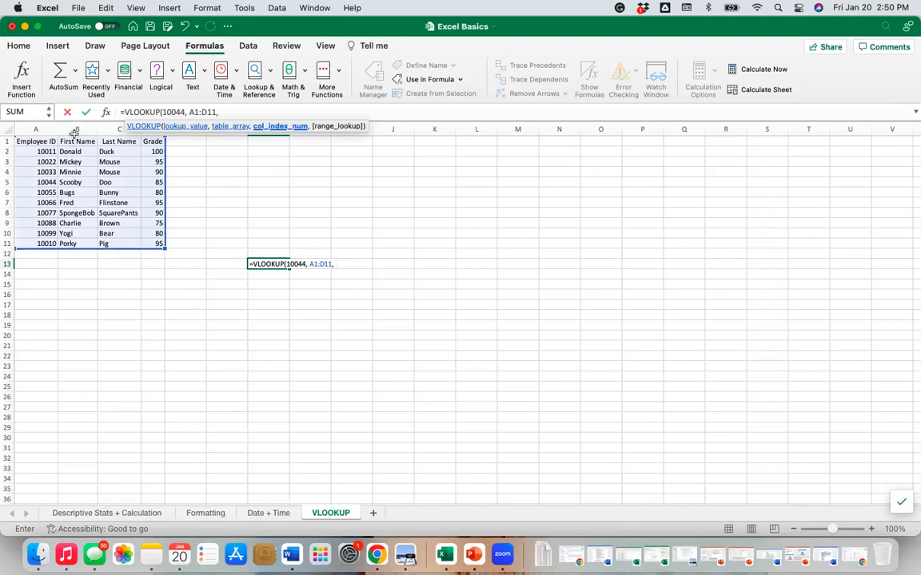
type("2")
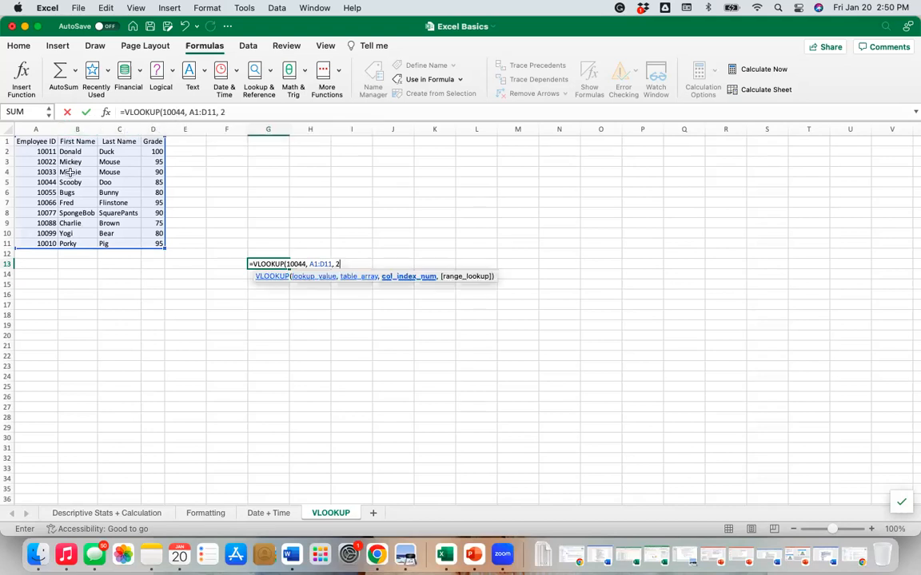
type(", FALSE)")
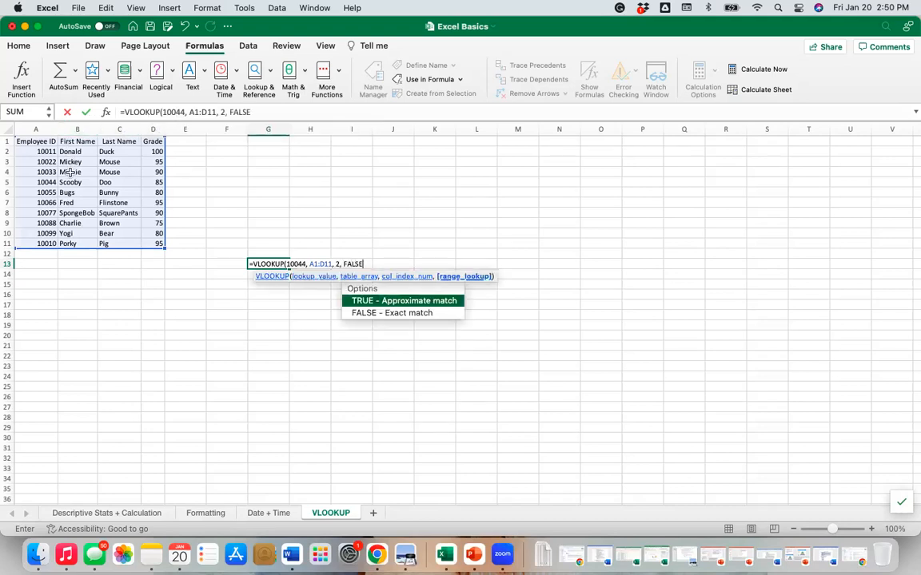
key("Return")
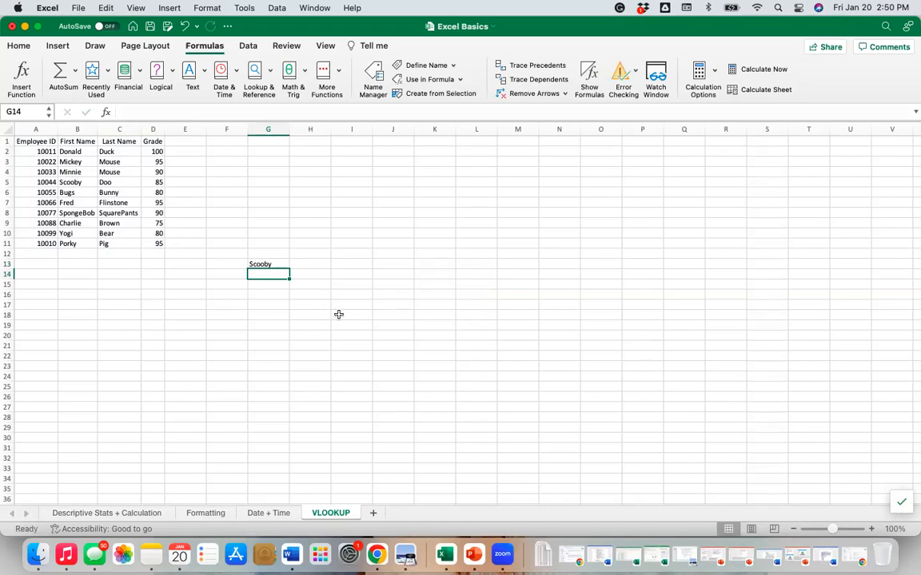
- Delete the existing Employees defined name from the workbook in the Name Manager
scroll(339, 314, "down", 1)
left_click(366, 76)
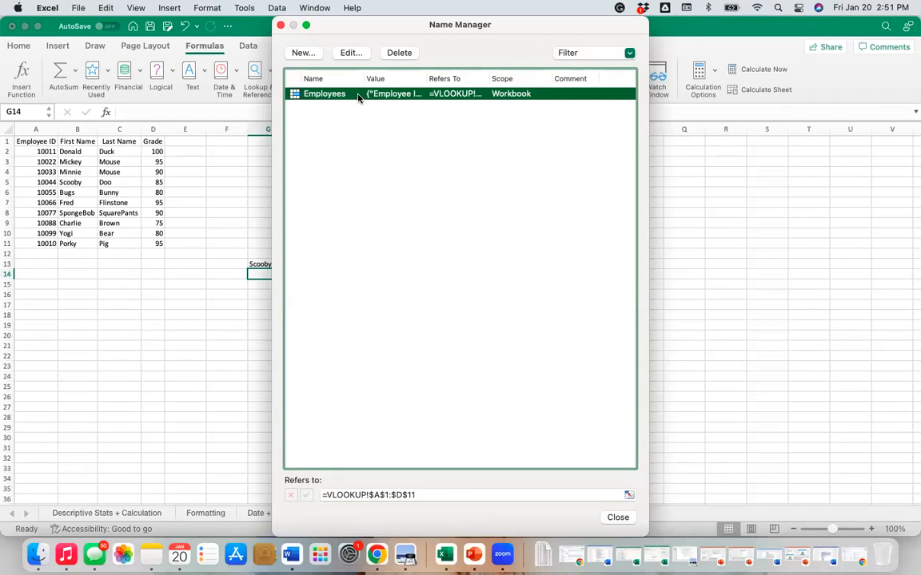
left_click(400, 53)
left_click(436, 180)
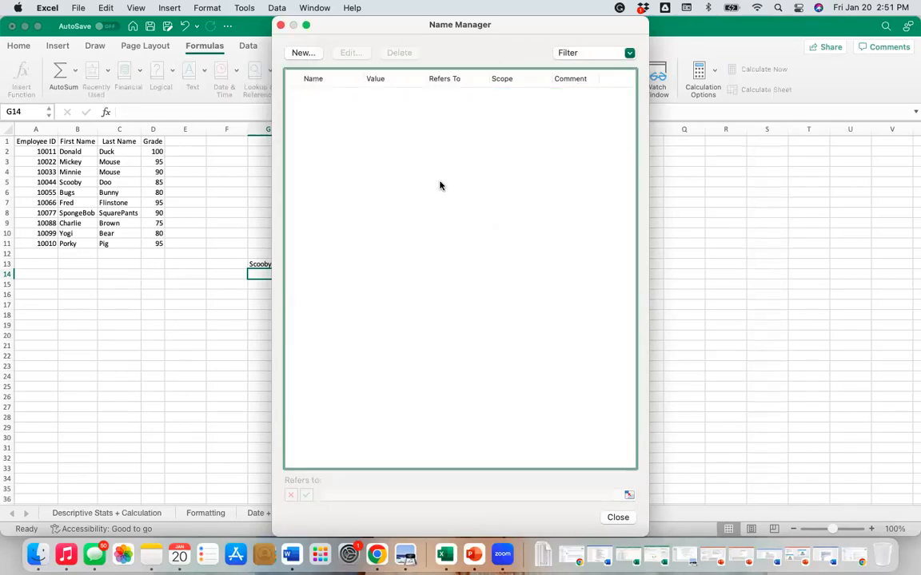
left_click(280, 25)
left_click(350, 237)
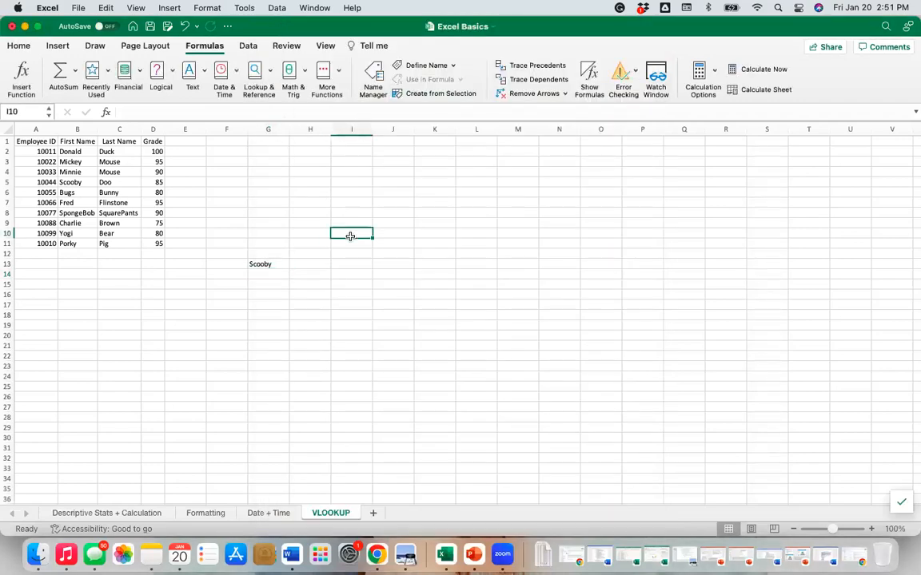
- Name the range A1:D11 Employees and check its reference in the Name Manager
scroll(350, 237, "down", 1)
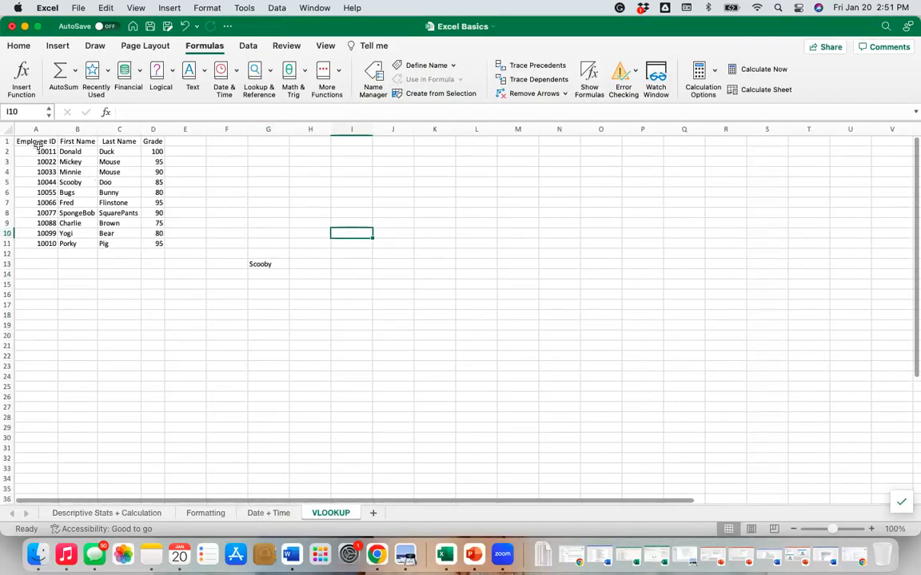
left_click_drag(35, 142, 148, 242)
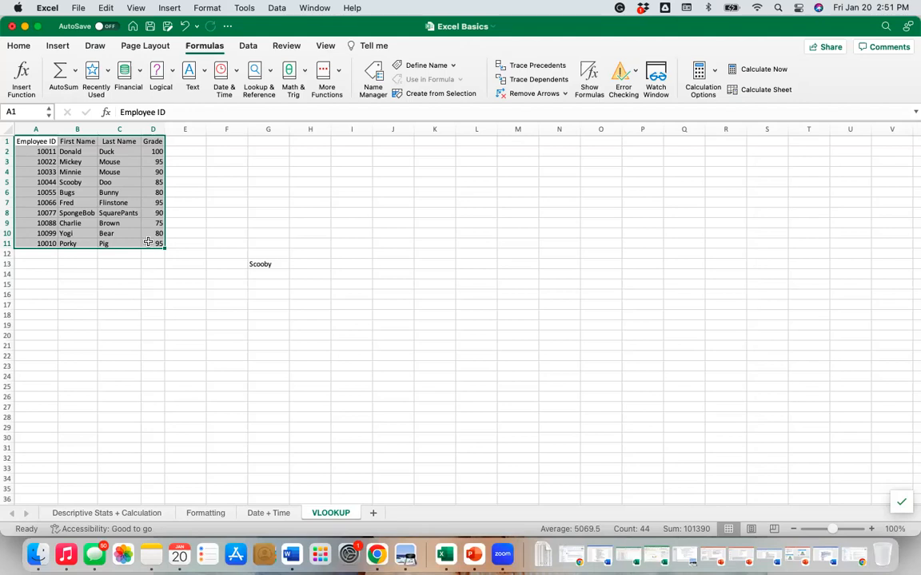
left_click(24, 112)
type("Employees")
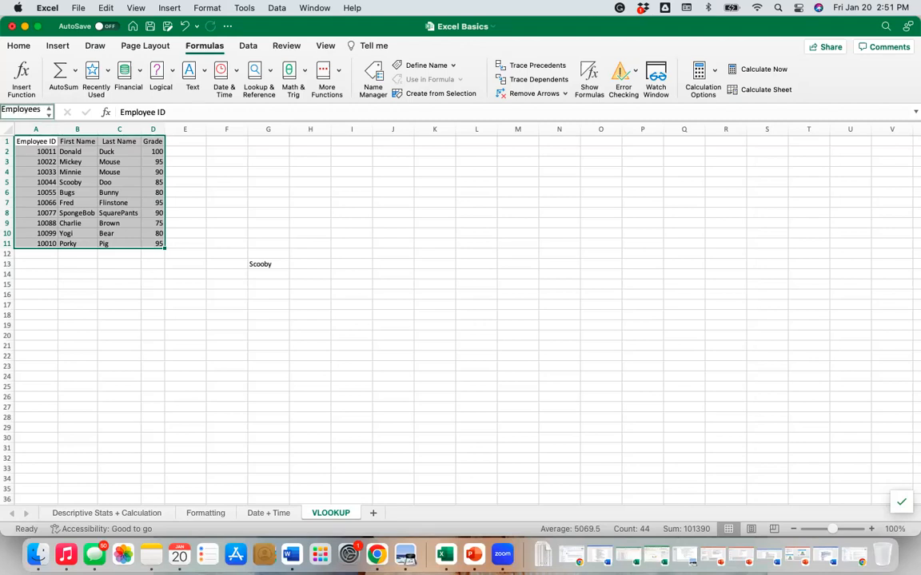
key("Return")
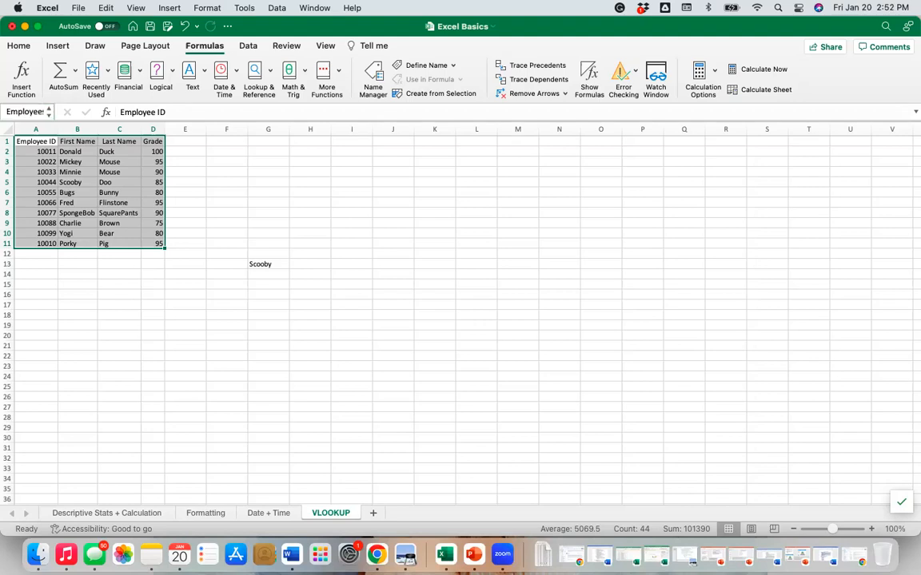
left_click(373, 72)
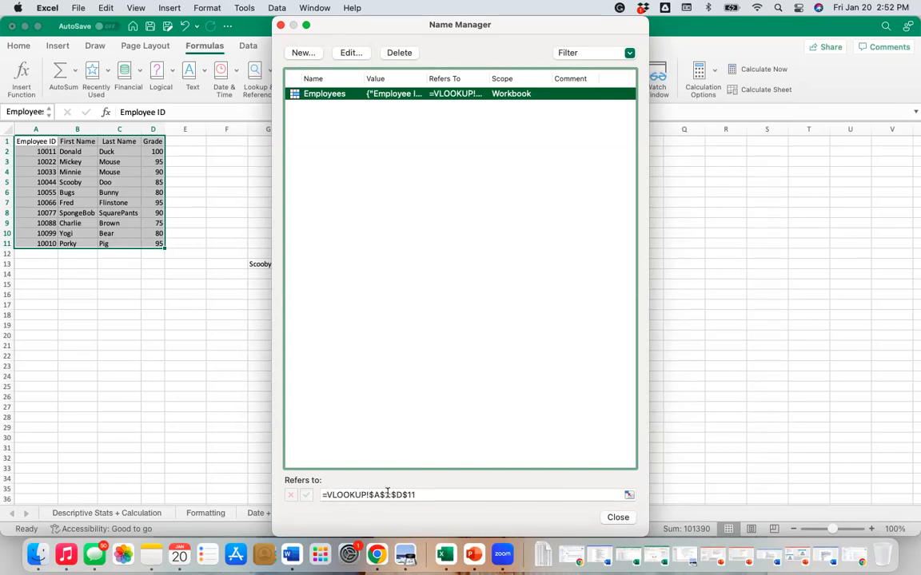
left_click(617, 517)
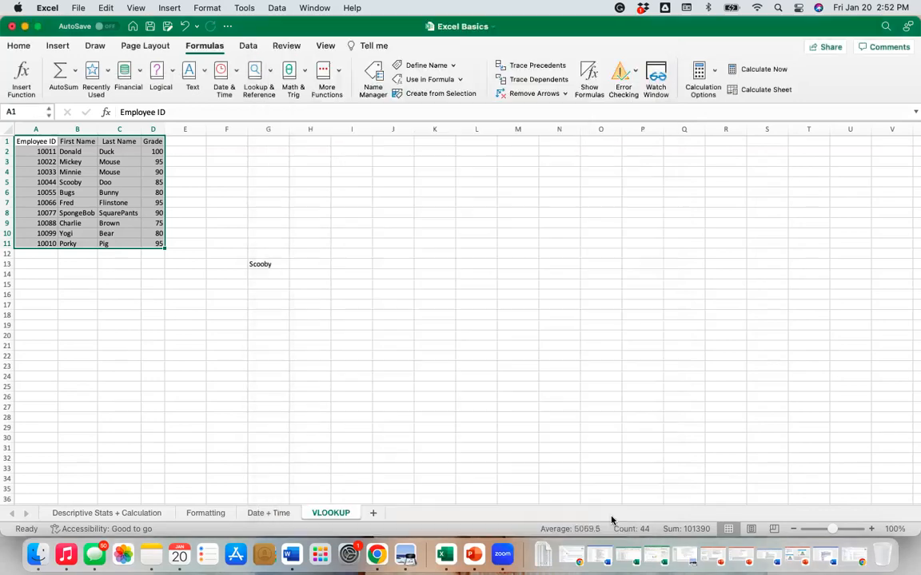
- Enter a VLOOKUP in G16 using the employee ID shown in A10 as a literal, the named range Employees, column index 2 and FALSE
left_click(259, 294)
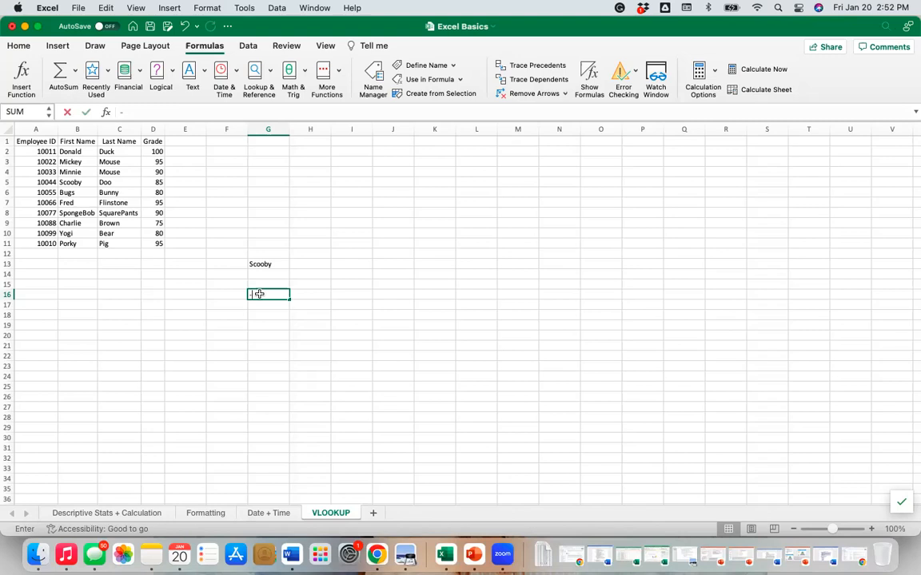
type("=VL")
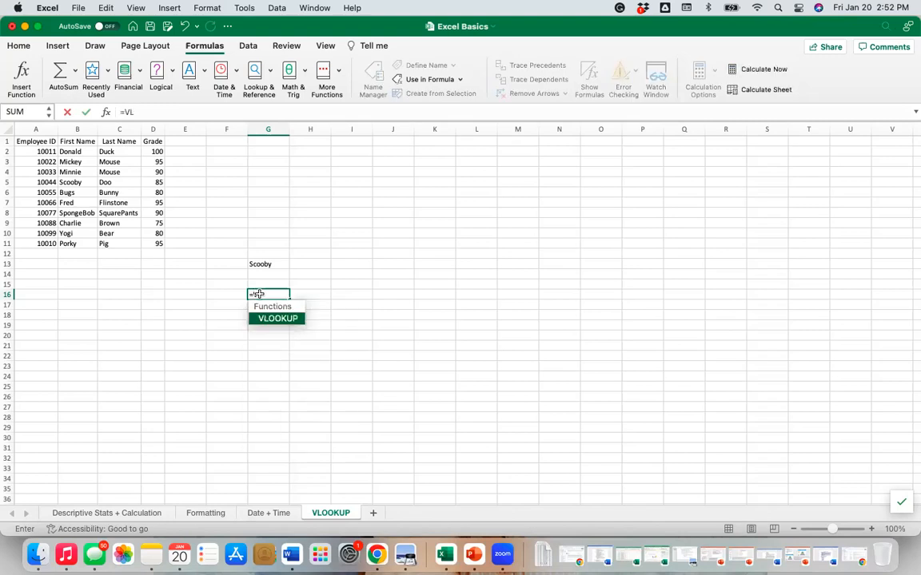
double_click(260, 318)
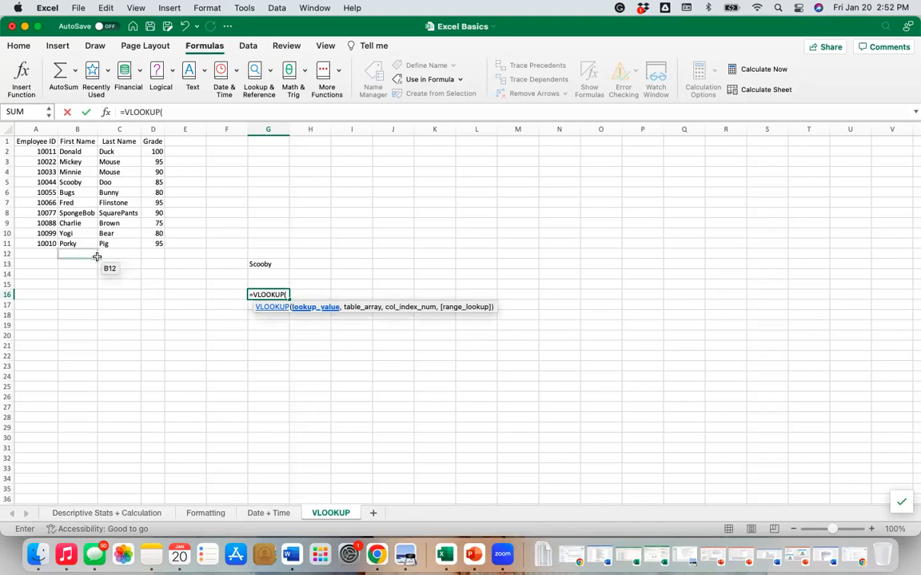
type("10099, ")
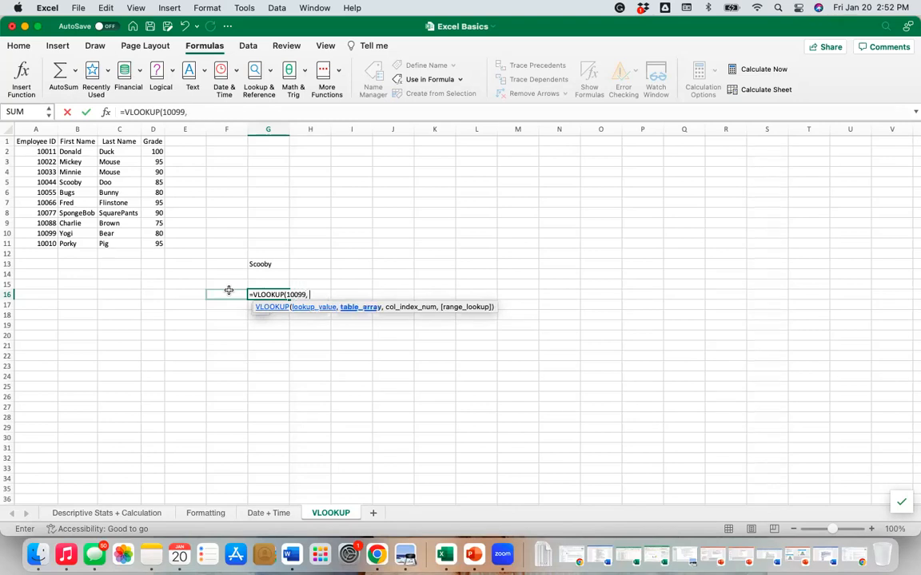
type("Emp")
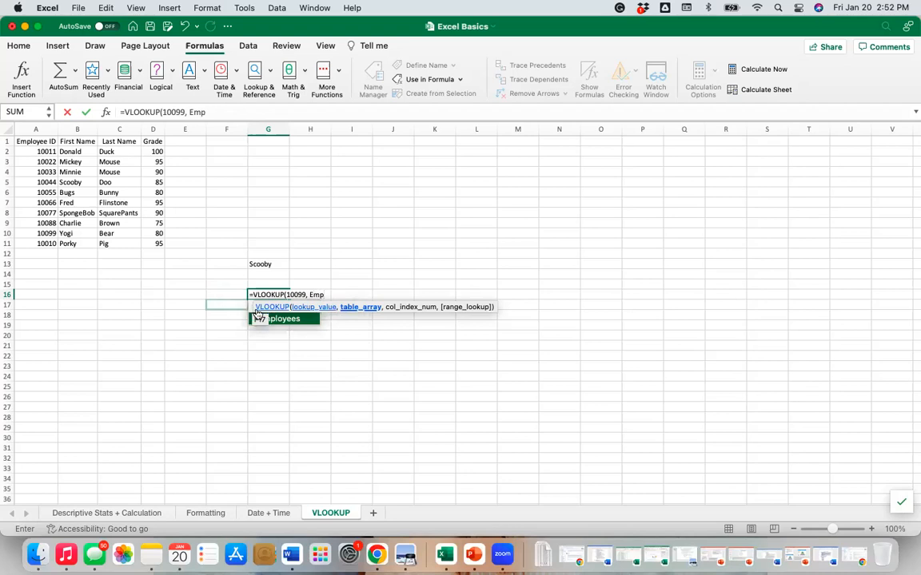
double_click(282, 319)
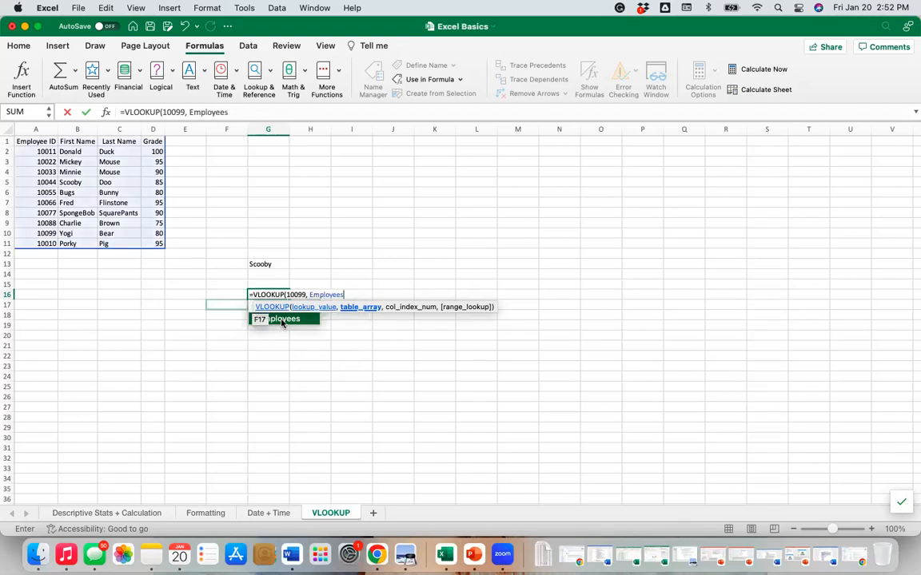
type(",")
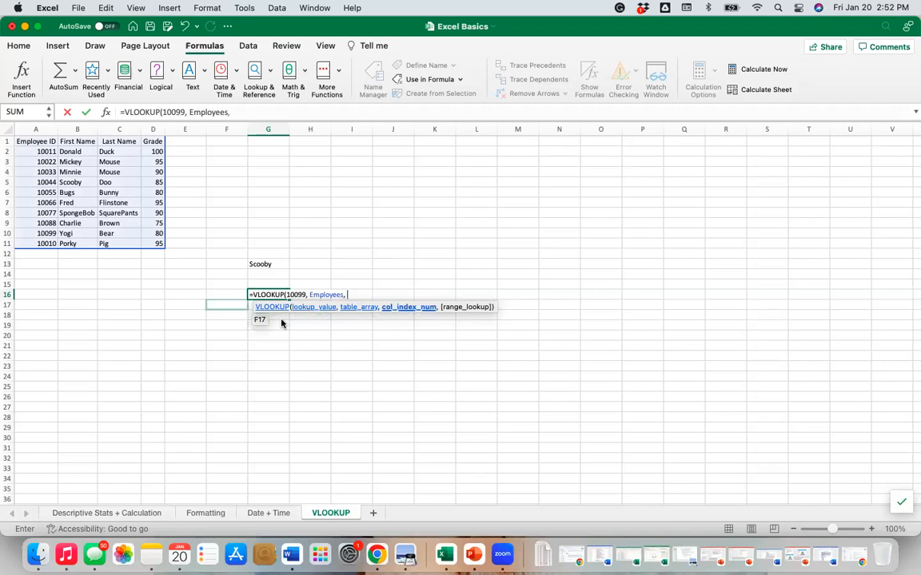
type(" 2, FALSE)")
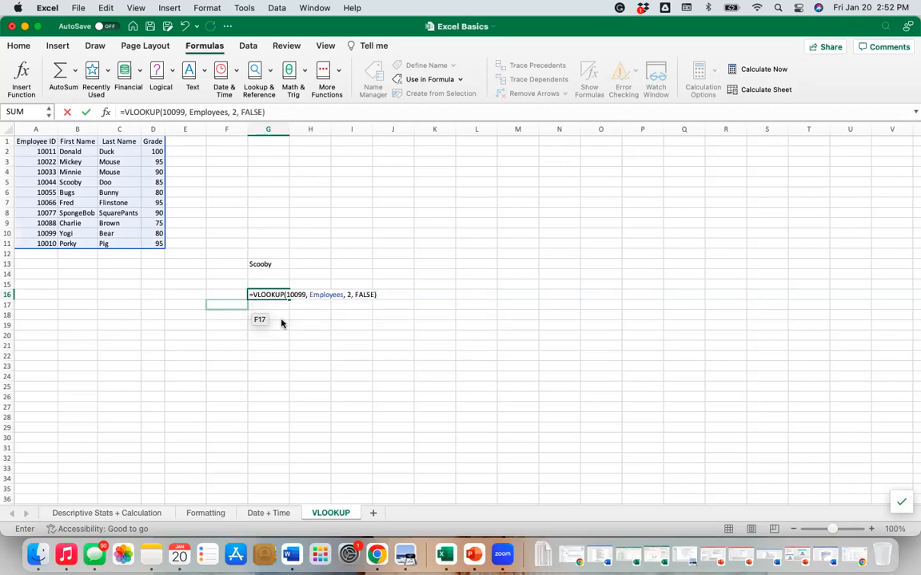
key("Return")
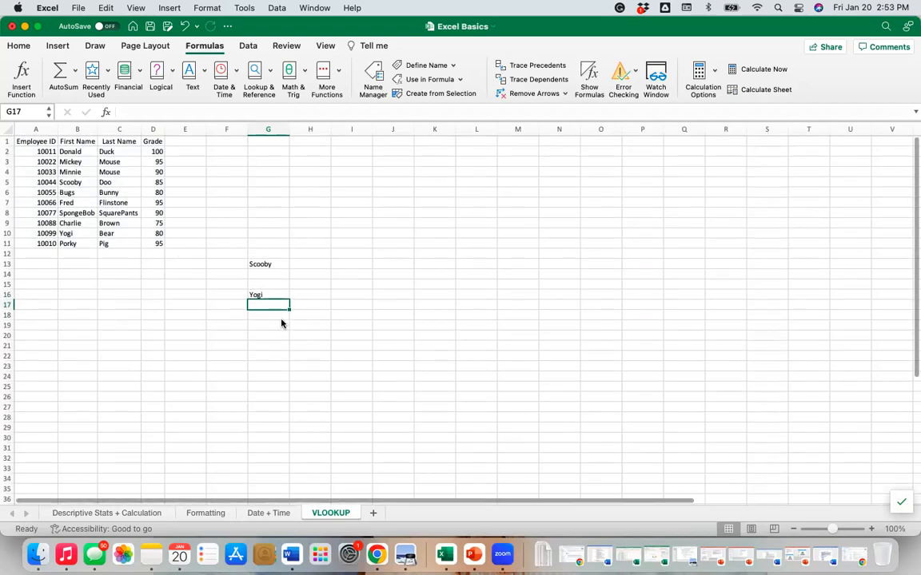
- On the Date + Time sheet, format the dates in A2:A11 with the date type 3/14/12 13:30 and widen column A
left_click(270, 514)
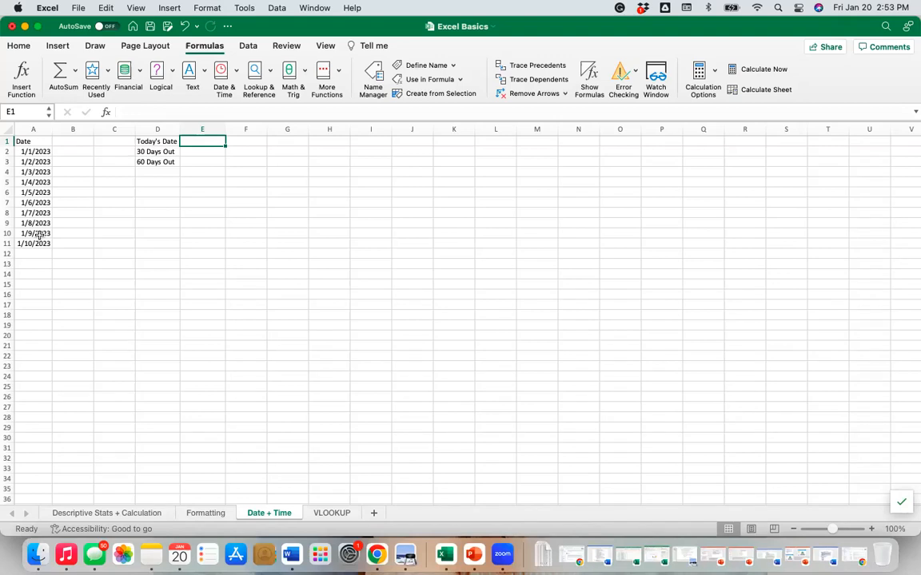
left_click_drag(36, 150, 35, 243)
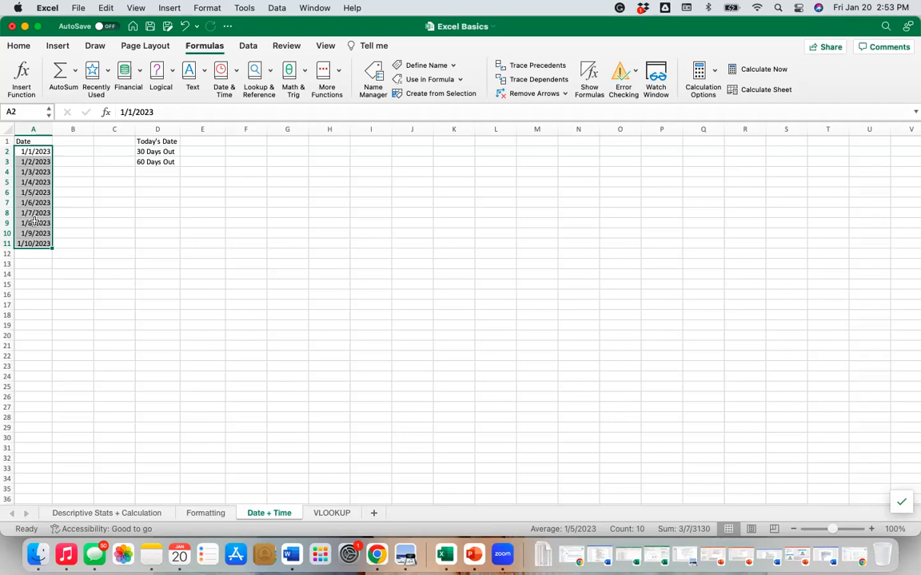
right_click(35, 223)
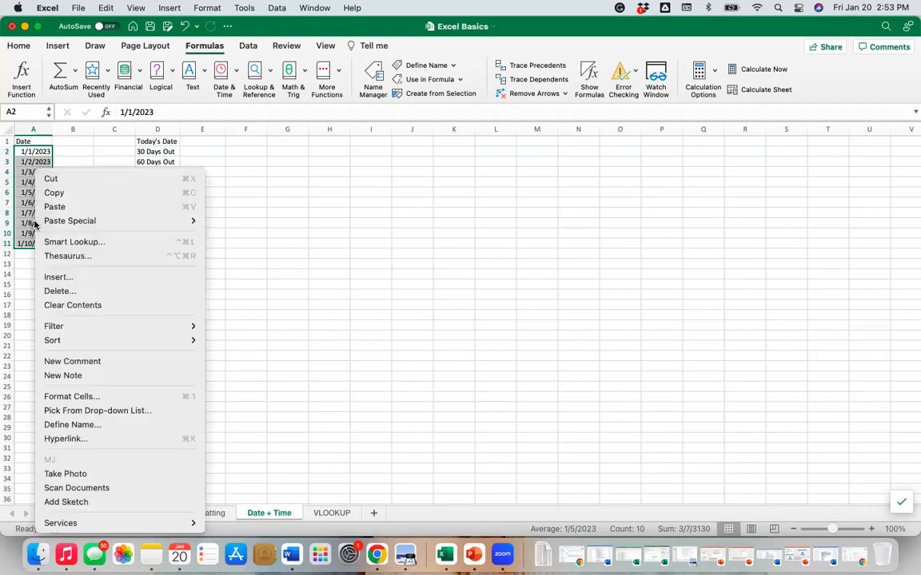
left_click(97, 400)
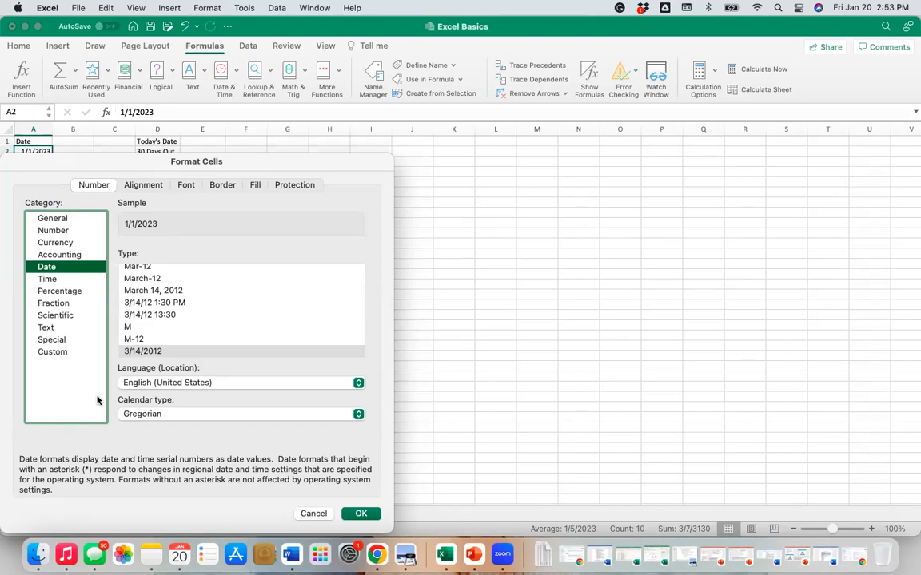
scroll(148, 320, "up", 5)
scroll(150, 321, "up", 2)
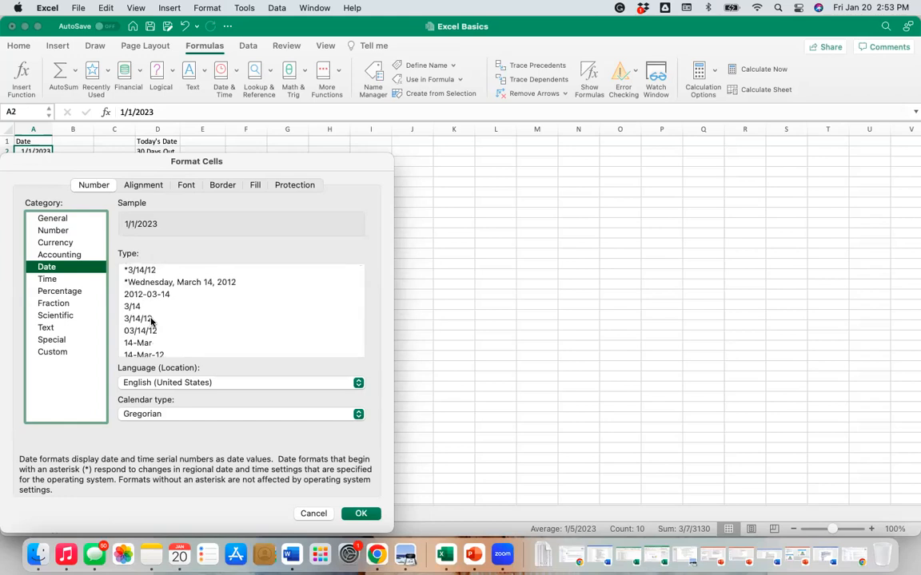
scroll(150, 321, "down", 5)
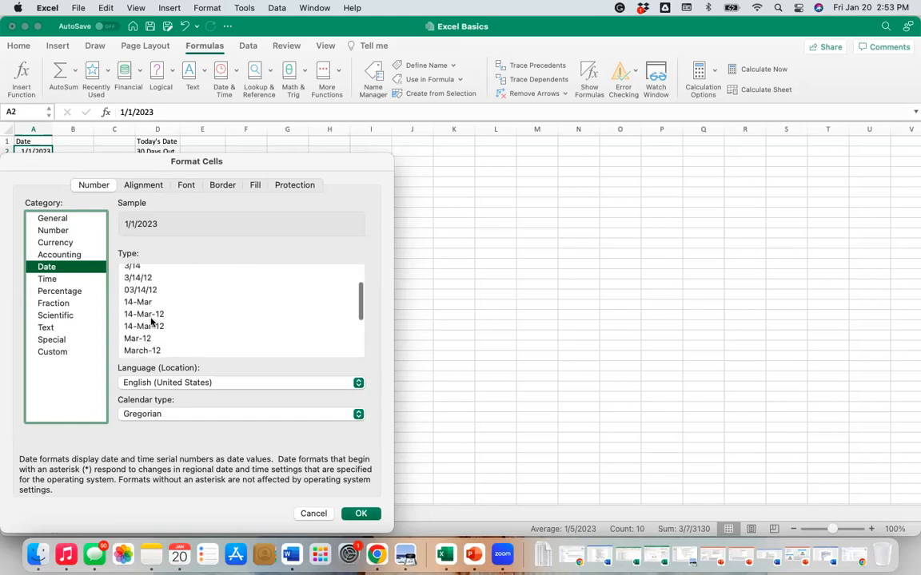
scroll(151, 322, "down", 1)
scroll(151, 322, "up", 1)
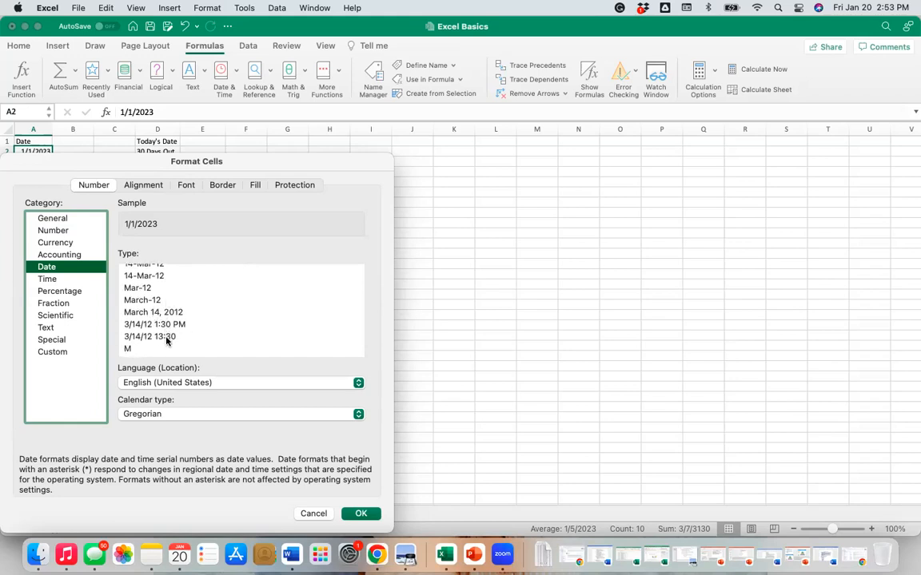
left_click(167, 340)
scroll(166, 340, "up", 5)
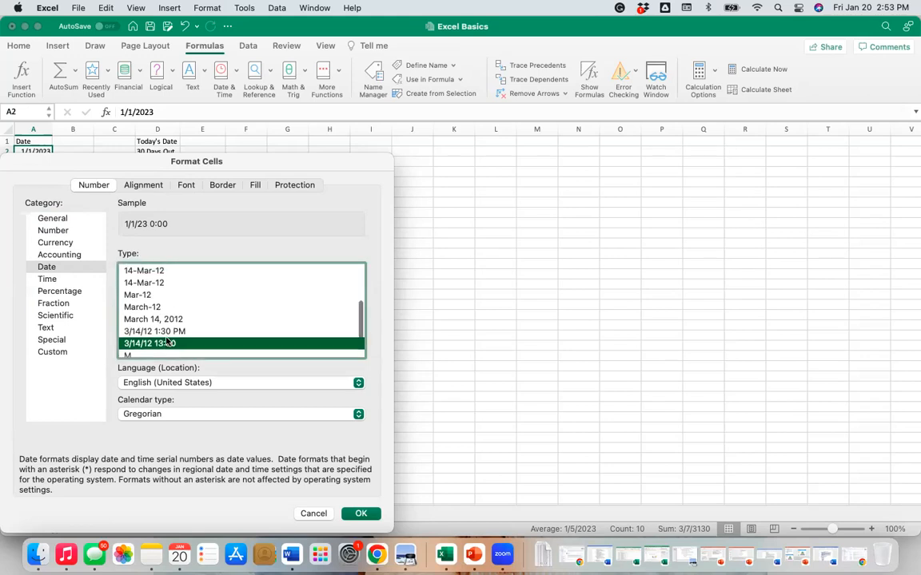
scroll(166, 341, "down", 5)
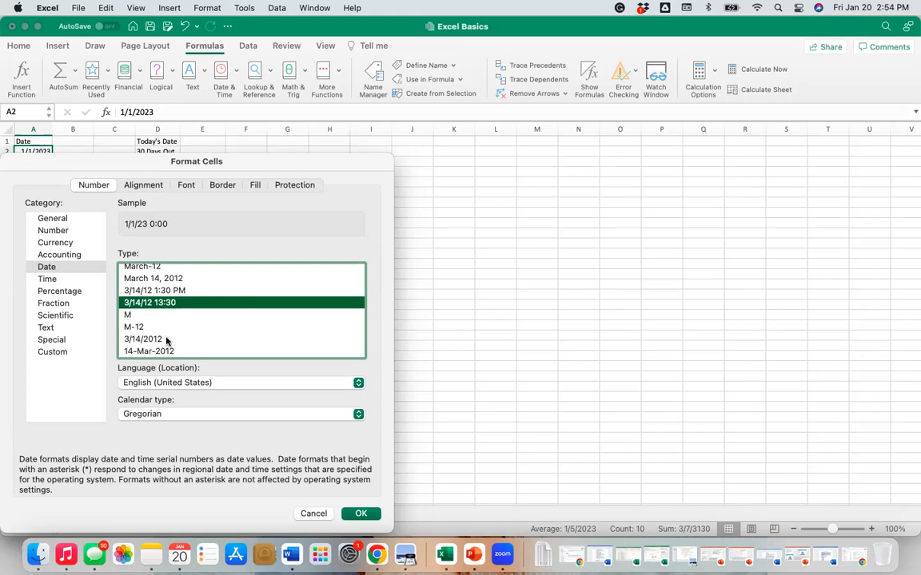
left_click(355, 513)
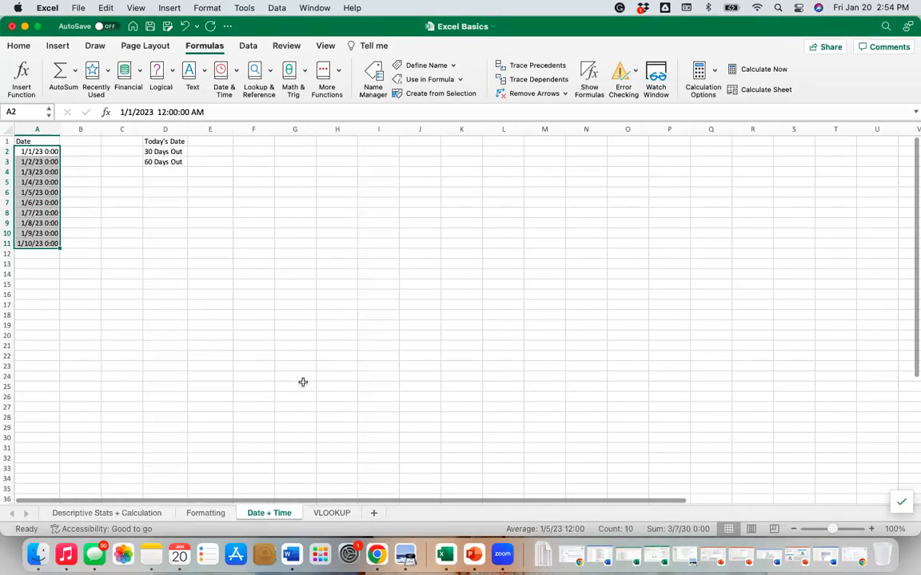
left_click_drag(60, 129, 78, 129)
scroll(260, 239, "up", 1)
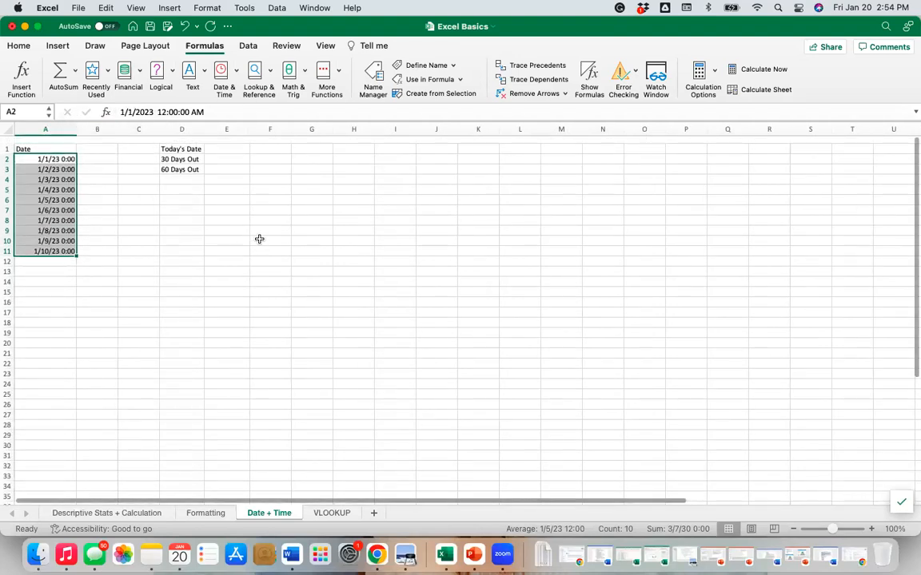
- Change the date type of A2:A11 to *Wednesday, March 14, 2012 and autofit the width of column A
right_click(56, 168)
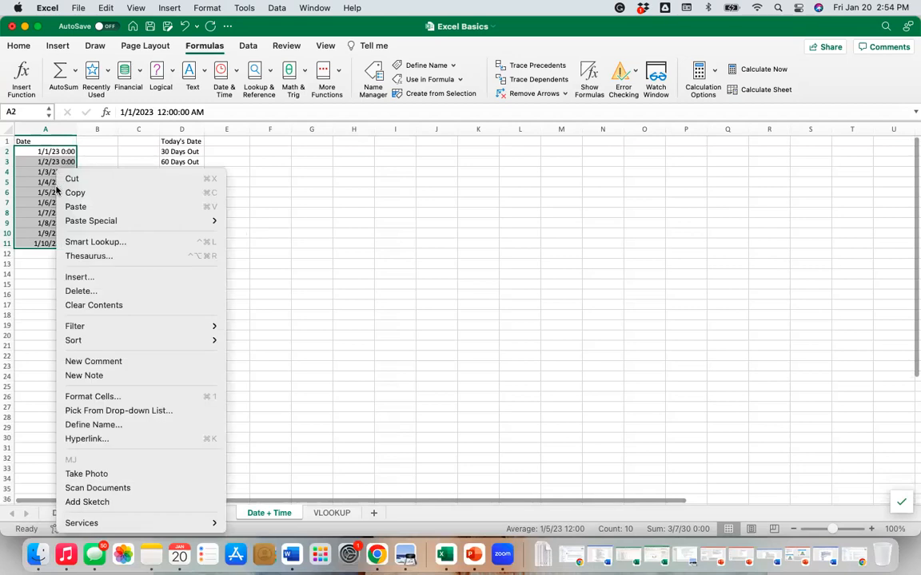
left_click(122, 396)
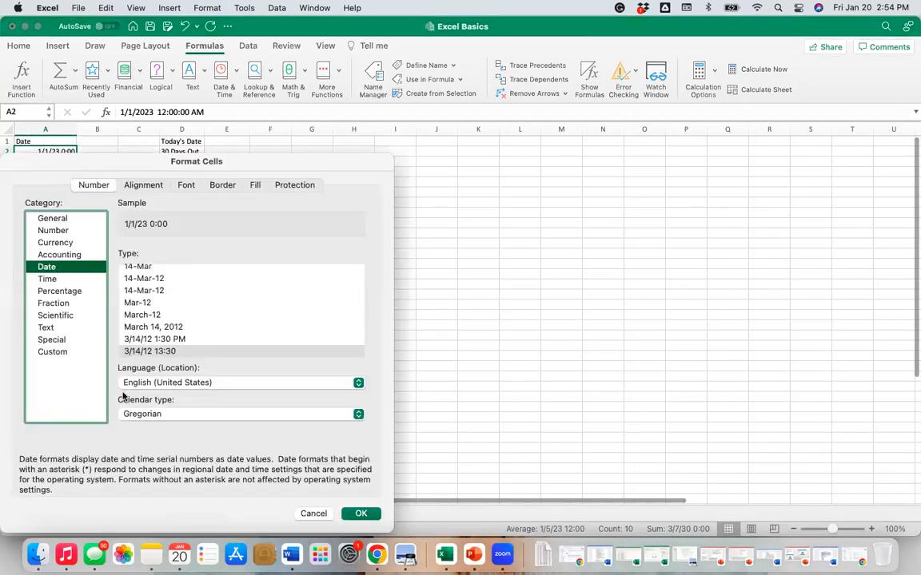
scroll(171, 315, "up", 5)
left_click(174, 285)
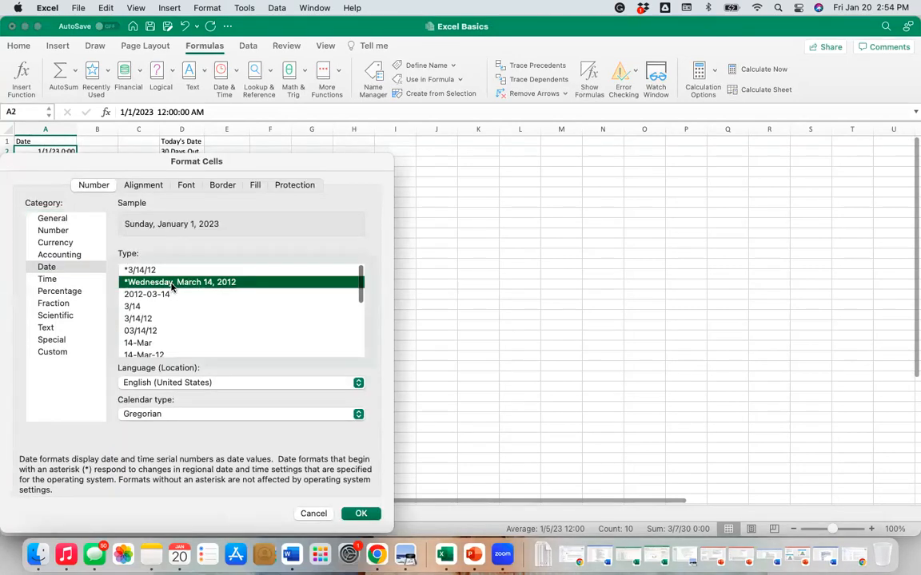
left_click(359, 514)
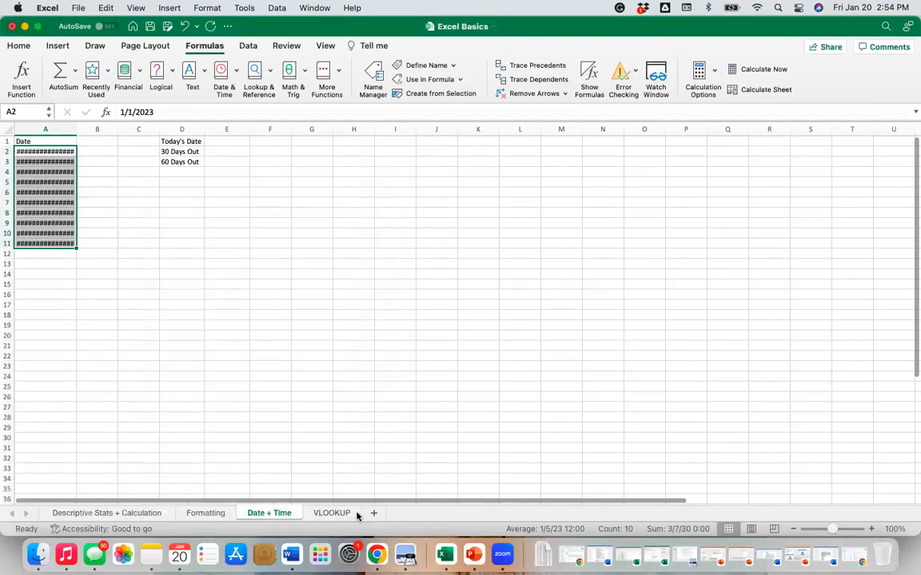
double_click(76, 128)
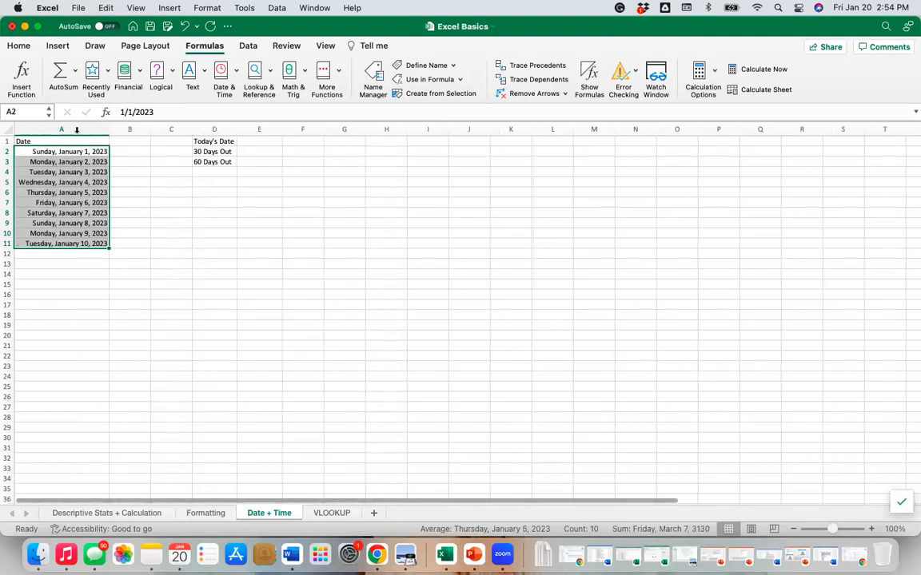
scroll(404, 356, "up", 1)
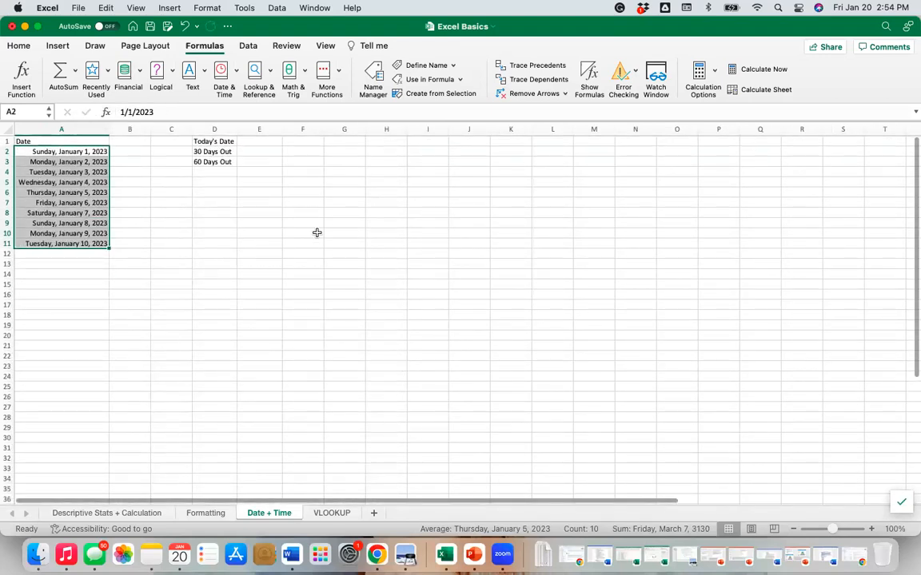
- Enter the formula =NOW() in E1 beside the Today's Date label
left_click(262, 142)
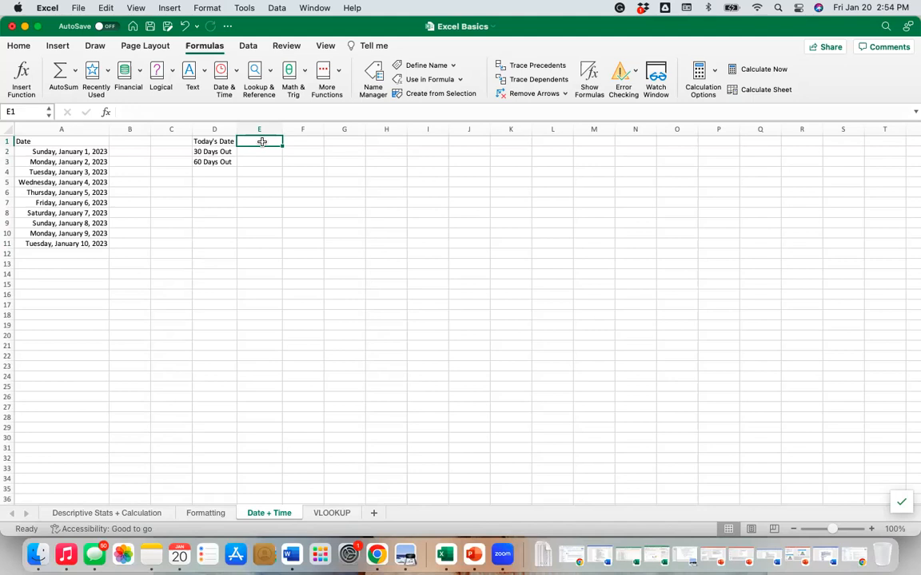
type("=N")
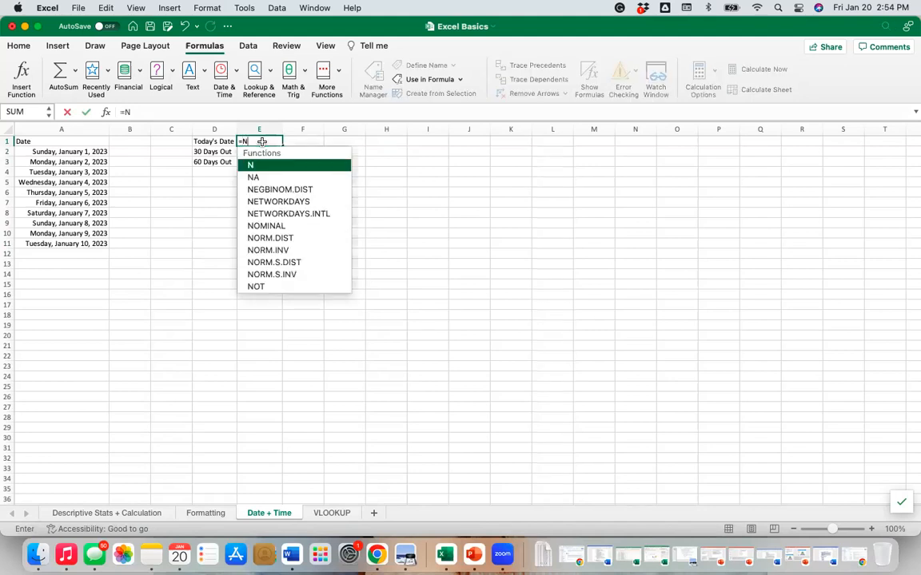
type("OW(")
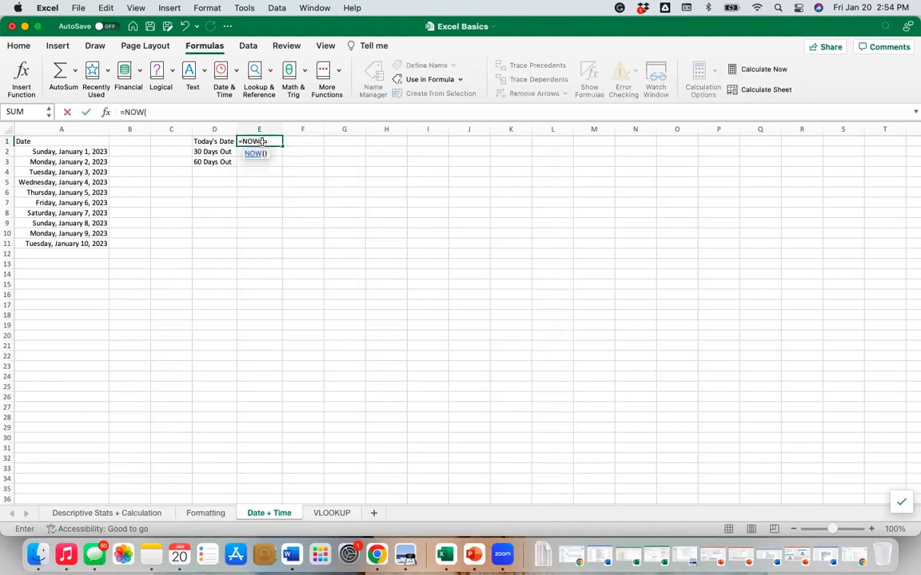
type(")")
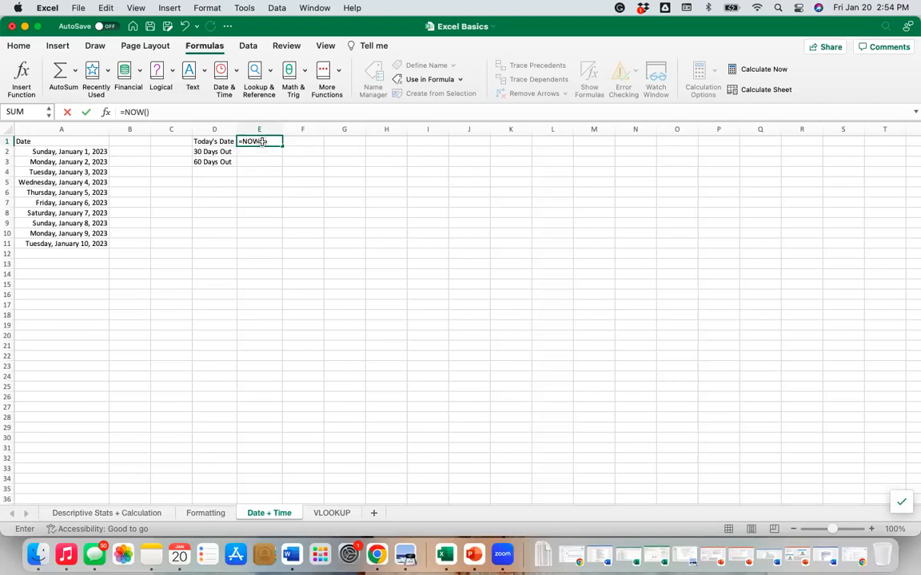
key("Return")
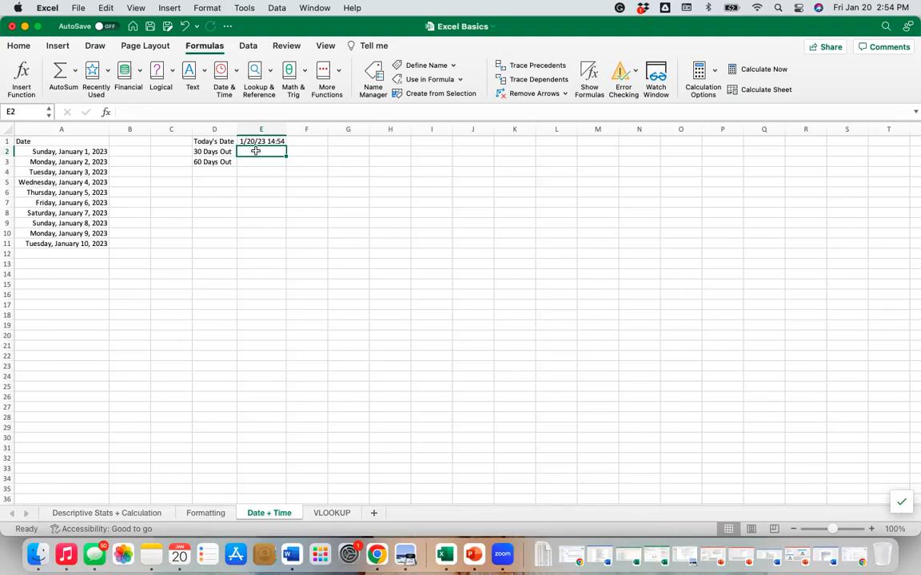
- Calculate the 30 Days Out date in E2 with the formula =E1+30
type("=")
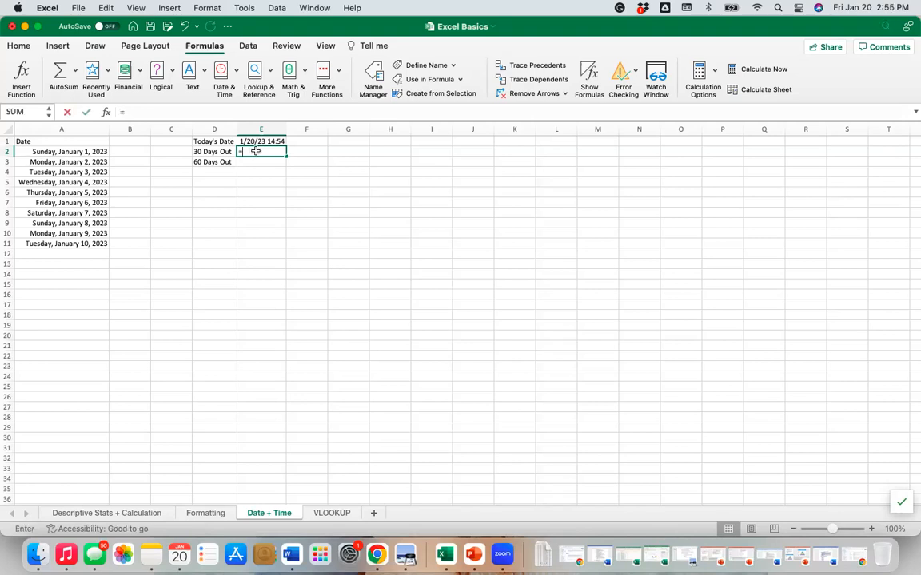
left_click(255, 142)
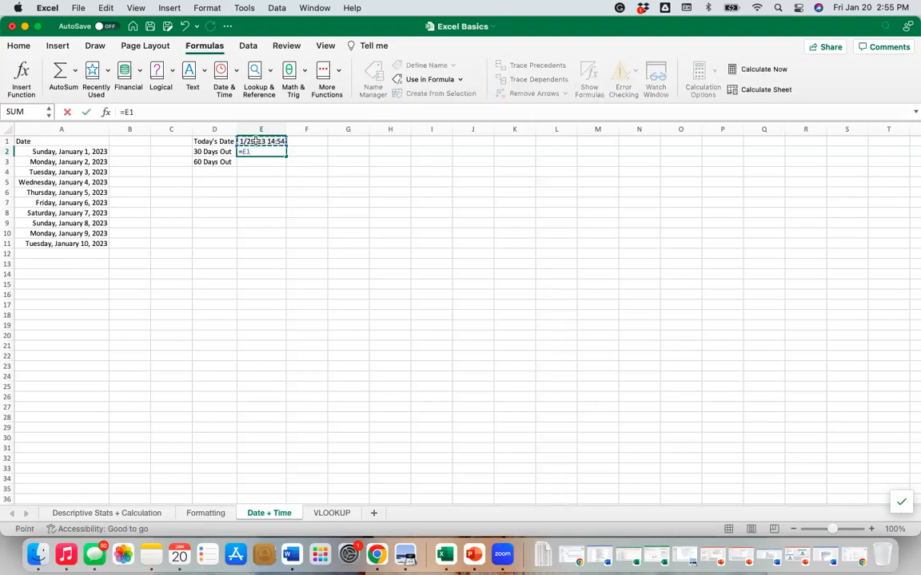
type("+30")
key("Return")
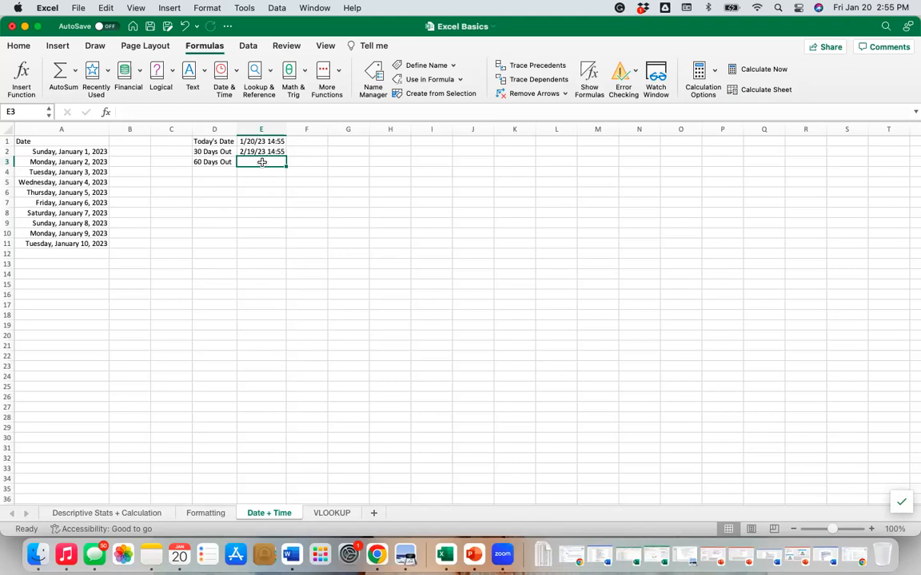
- Calculate the 60 Days Out date in E3 with the formula =E1+60
type("=")
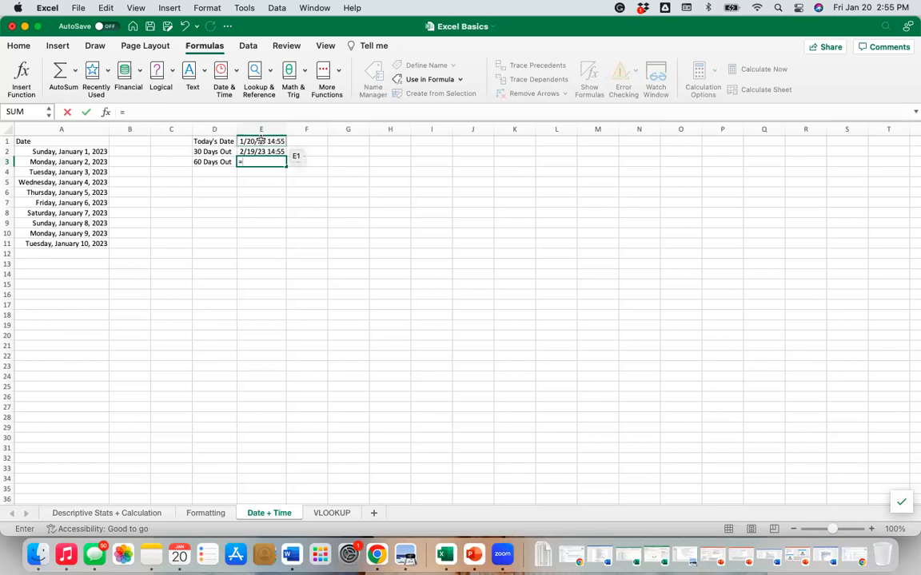
left_click(260, 141)
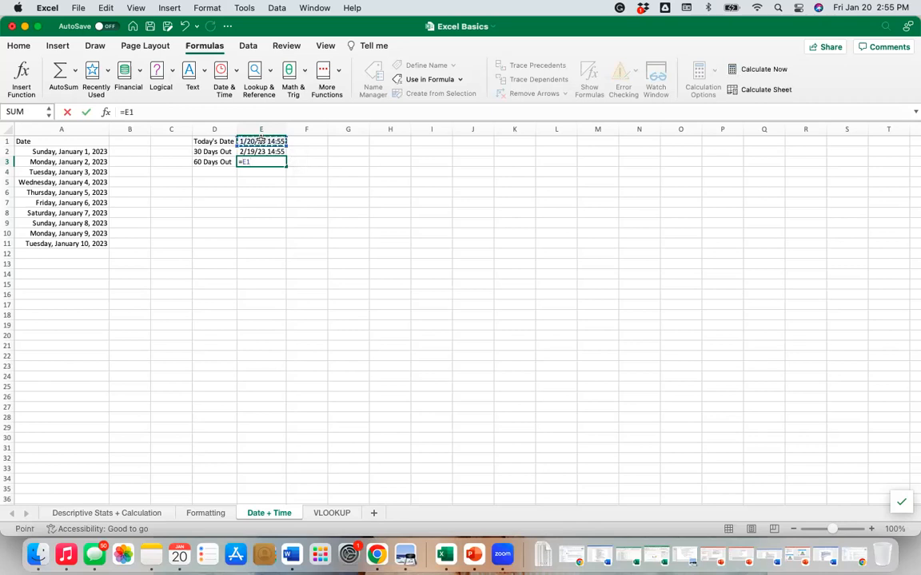
type("+60")
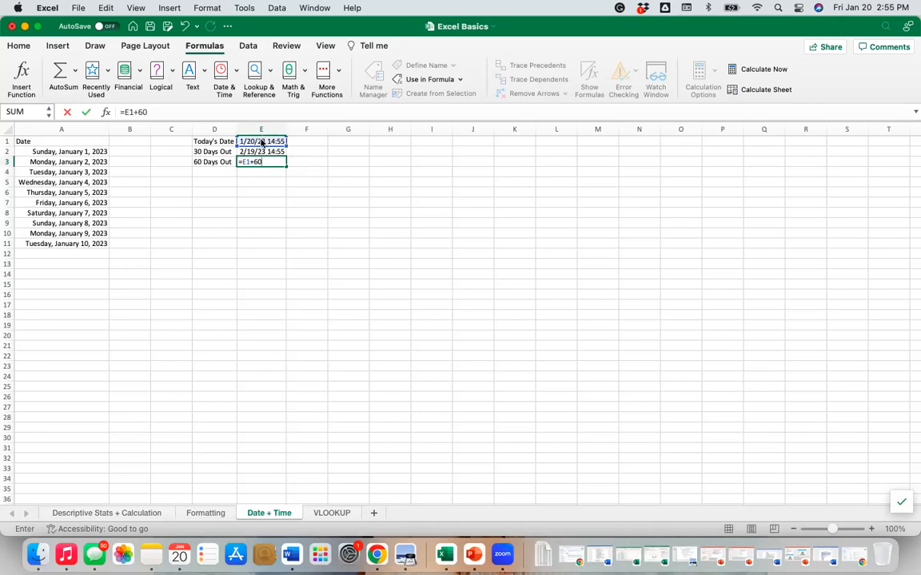
key("Return")
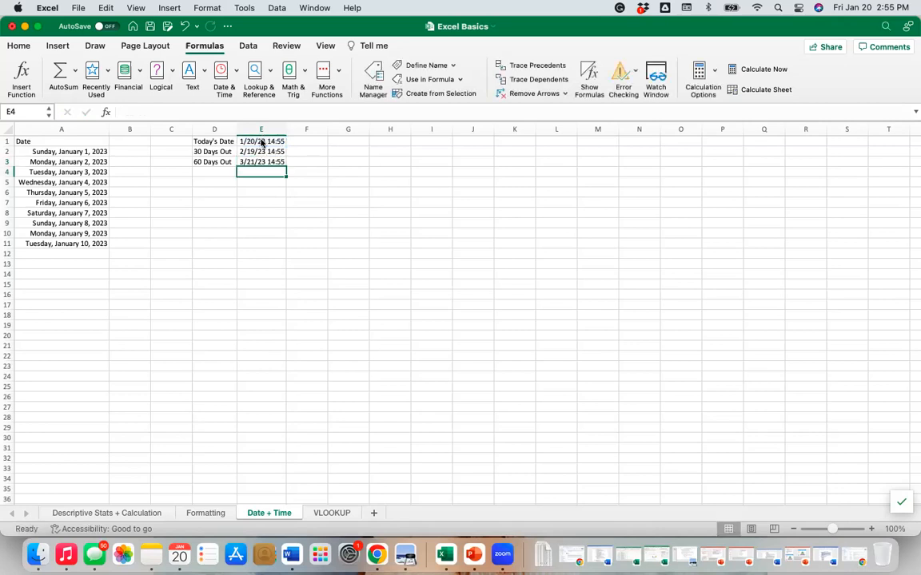